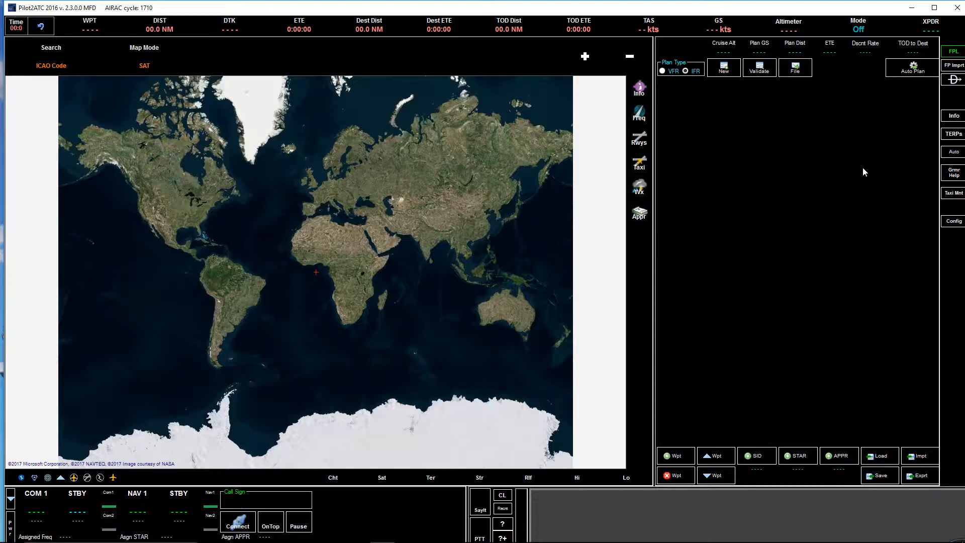
Open the configuration window, look over the weather settings and review the general P2A setup options
click(953, 221)
drag(841, 47, 472, 99)
click(510, 111)
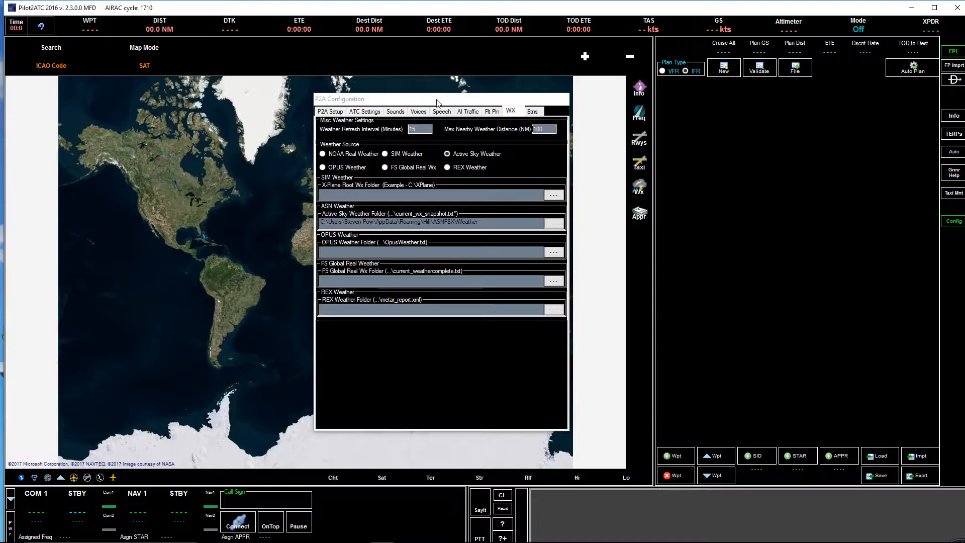
click(330, 112)
drag(490, 103, 446, 98)
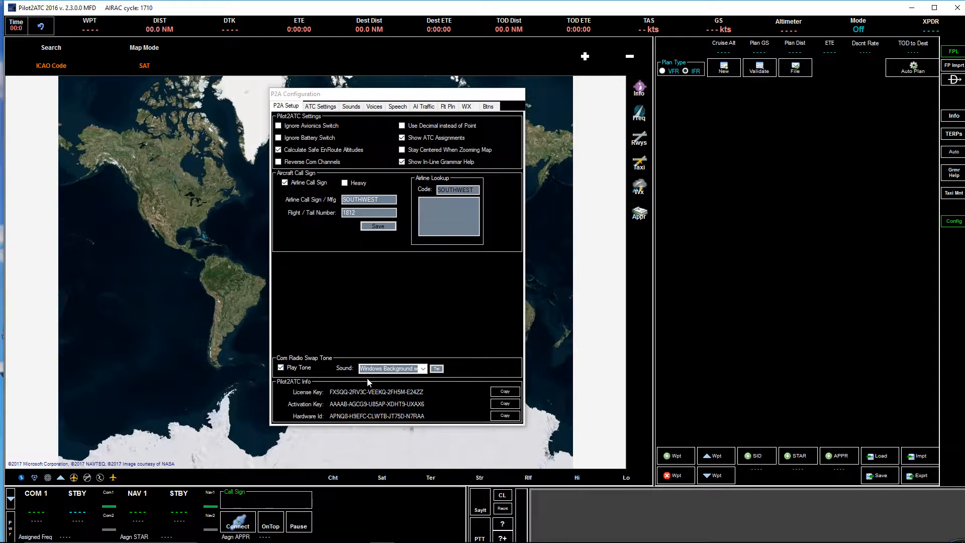
Review the configuration pages for ATC settings, sounds, controller voices and speech
click(326, 107)
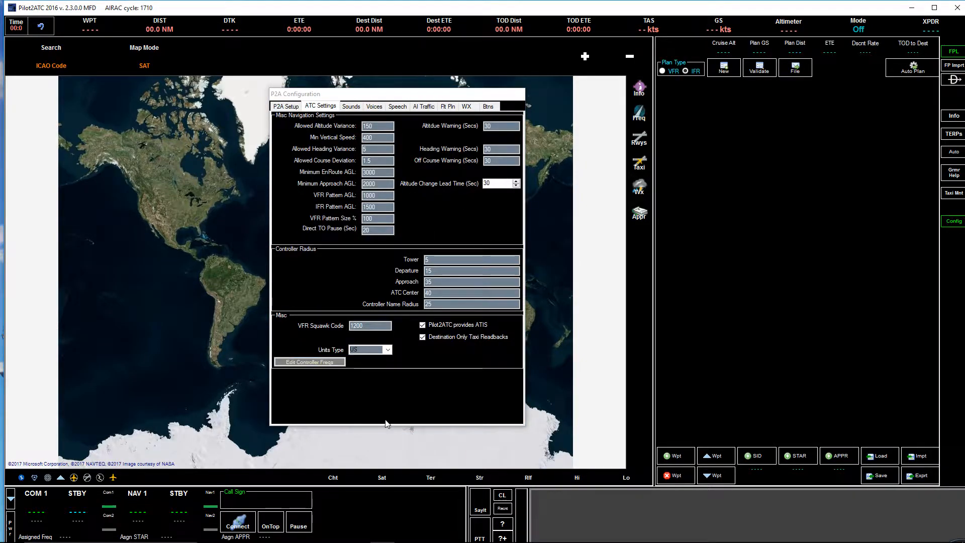
click(351, 106)
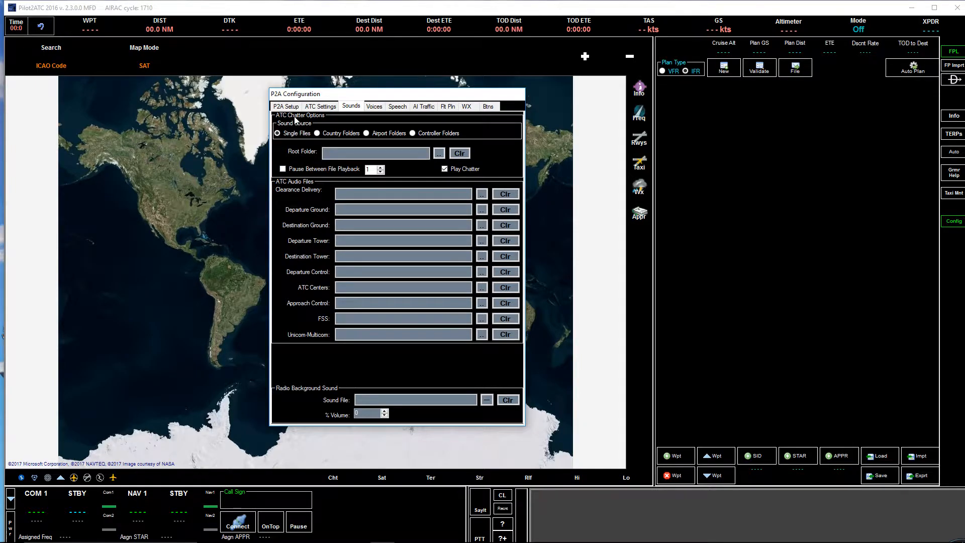
click(487, 428)
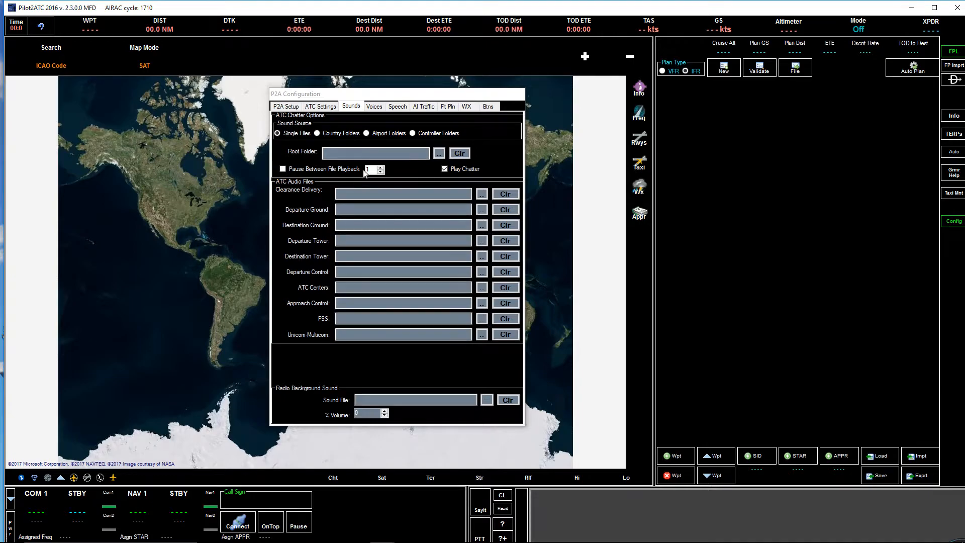
click(374, 106)
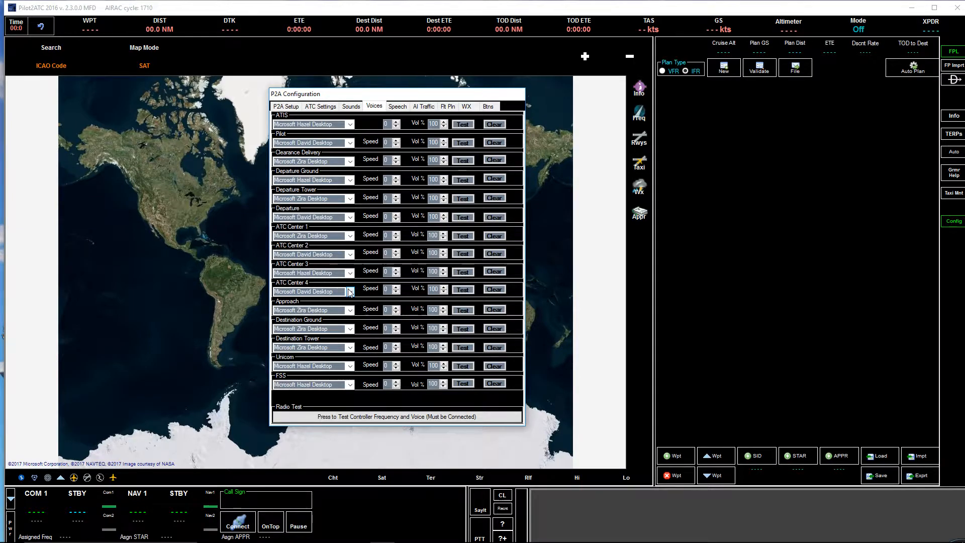
click(397, 106)
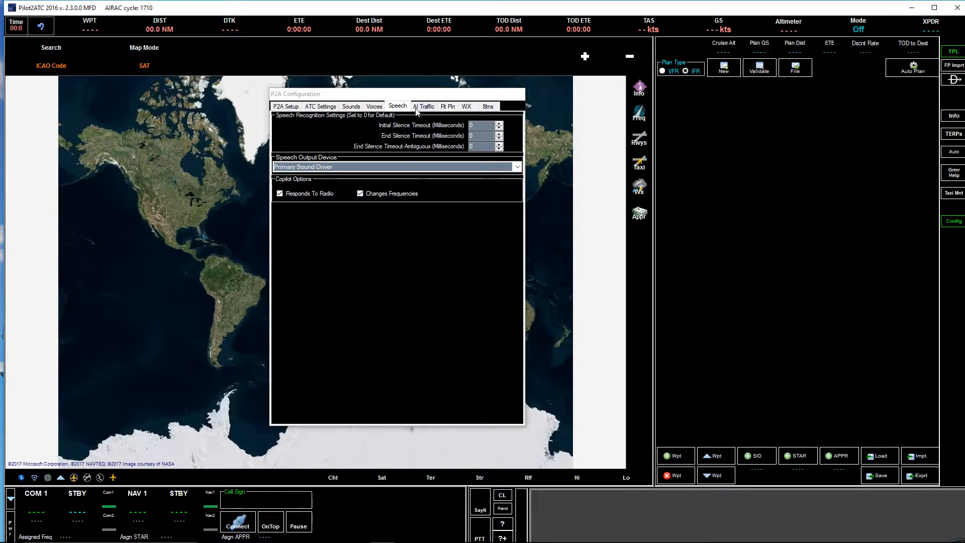
Review the configuration pages for AI traffic, flight plan options, weather sources and button assignments
click(416, 110)
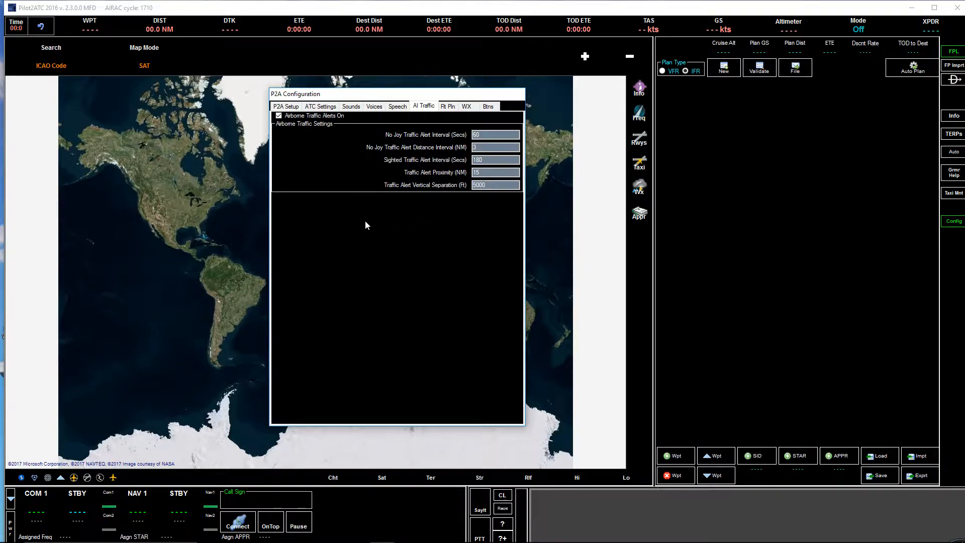
click(541, 113)
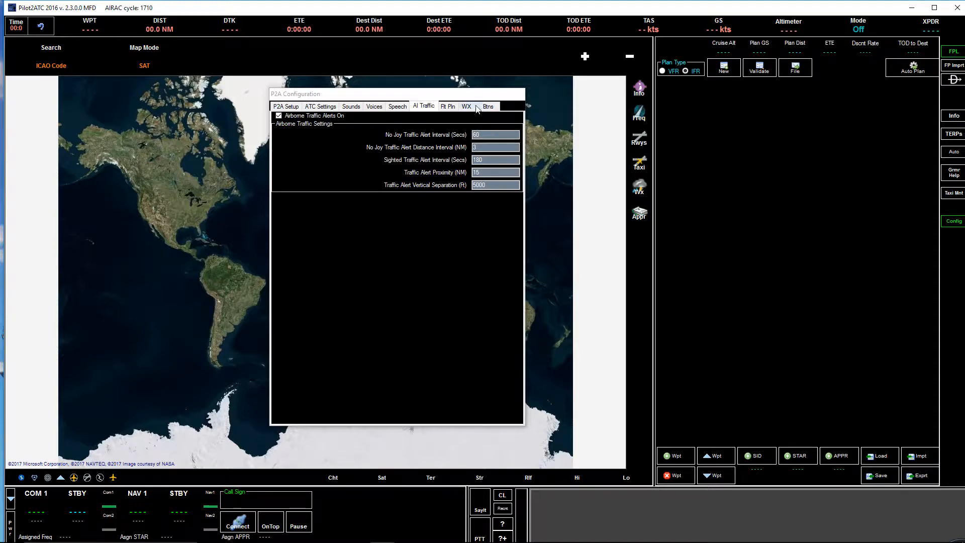
click(449, 108)
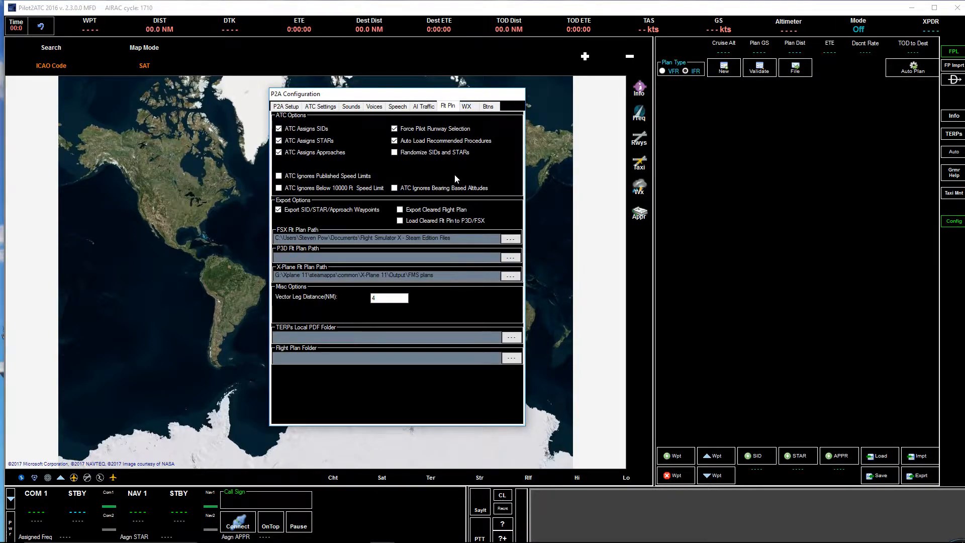
click(267, 112)
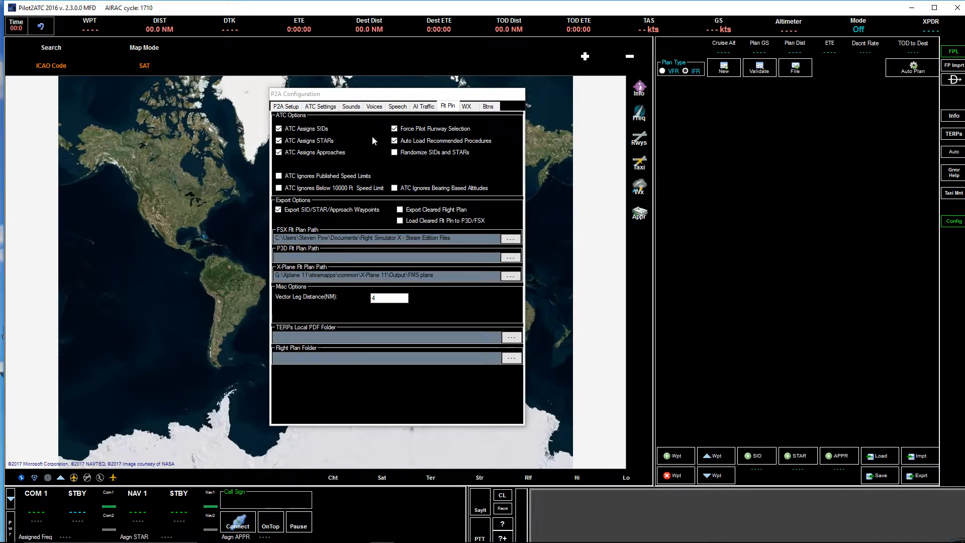
click(468, 106)
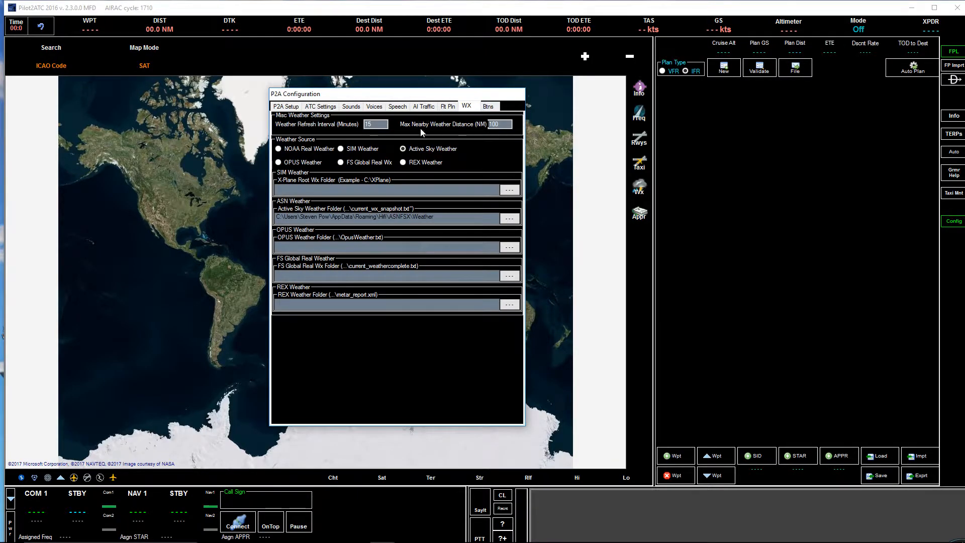
click(488, 107)
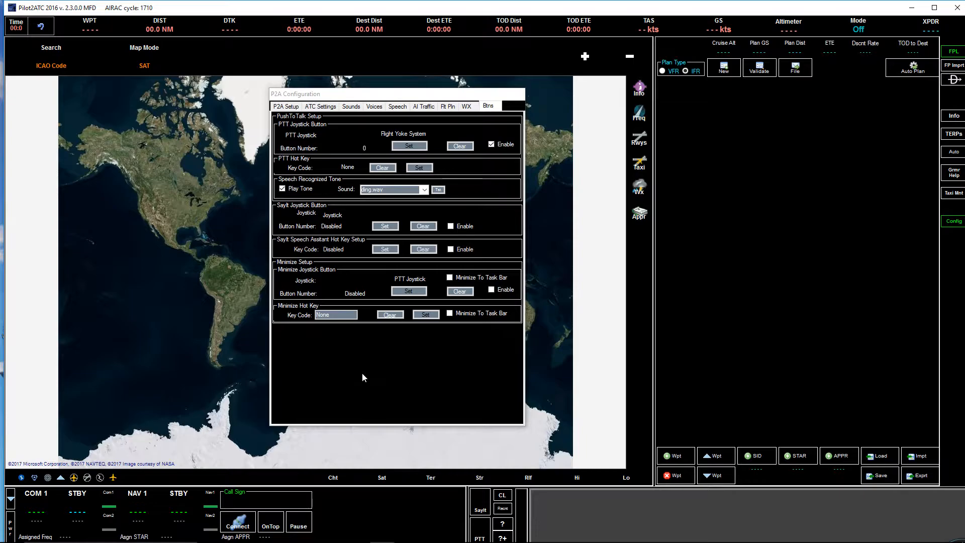
Close the configuration window and connect to the flight simulator with the main window maximized
mouse_move(421, 10)
mouse_down()
mouse_move(410, 32)
mouse_move(438, 0)
mouse_move(426, 1)
mouse_up()
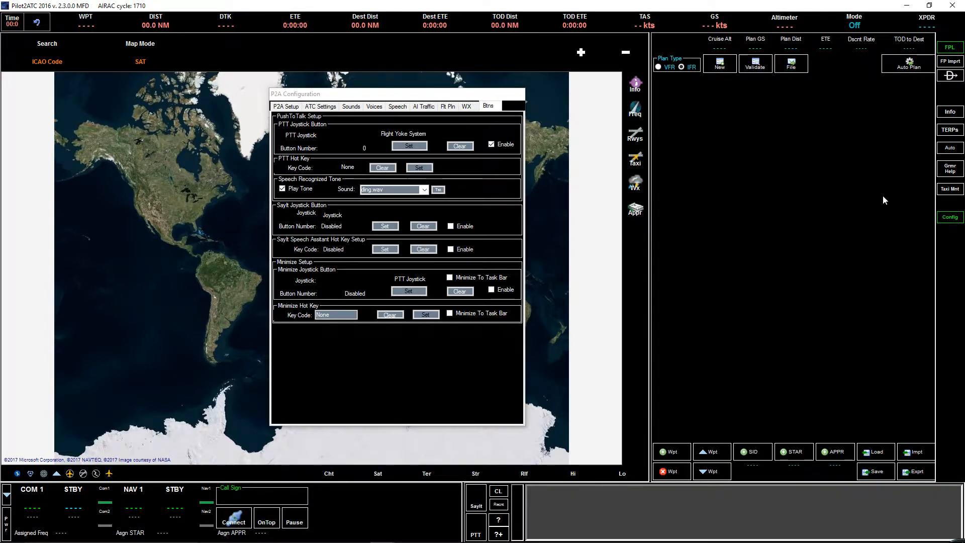
click(949, 217)
click(502, 520)
click(240, 523)
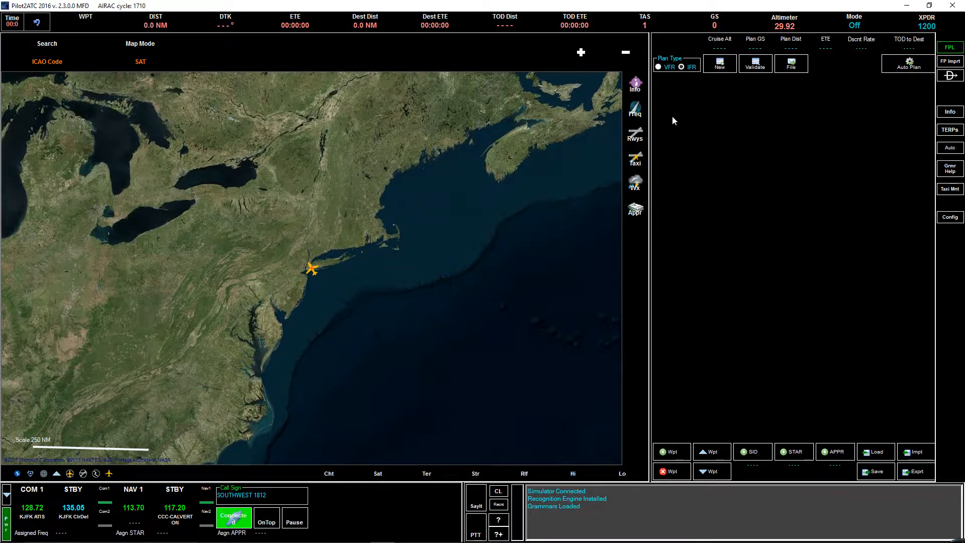
Show the nearby frequencies and swap the NAV 1 frequencies so that 117.2 is active
click(626, 115)
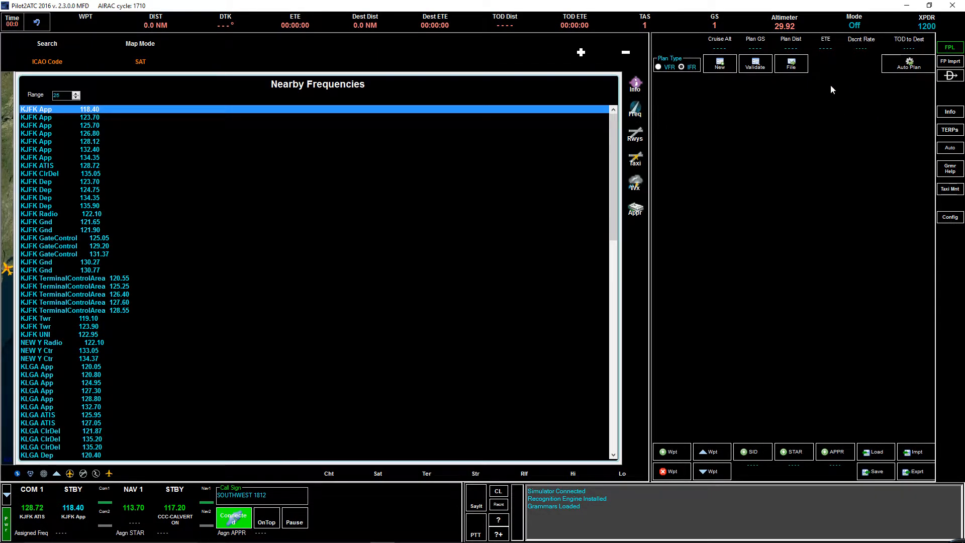
click(161, 515)
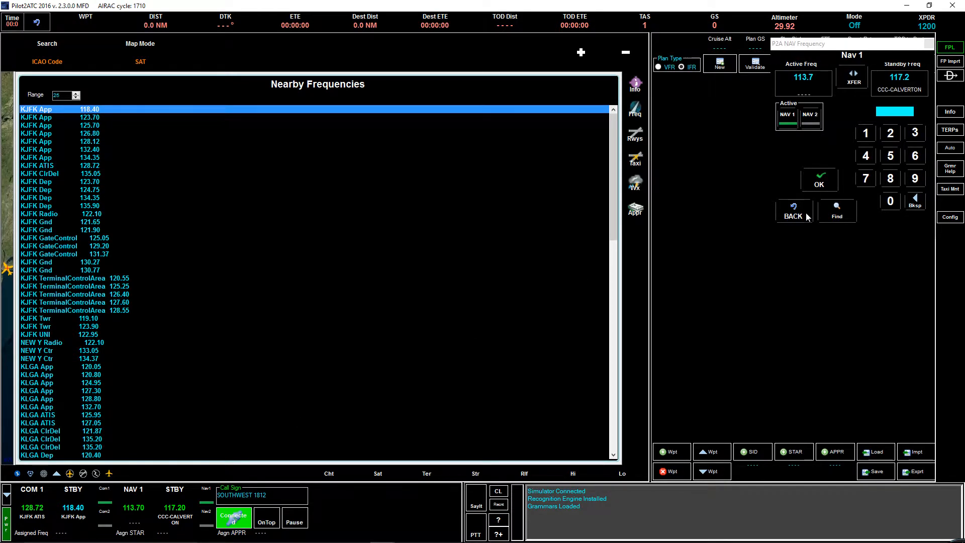
click(855, 76)
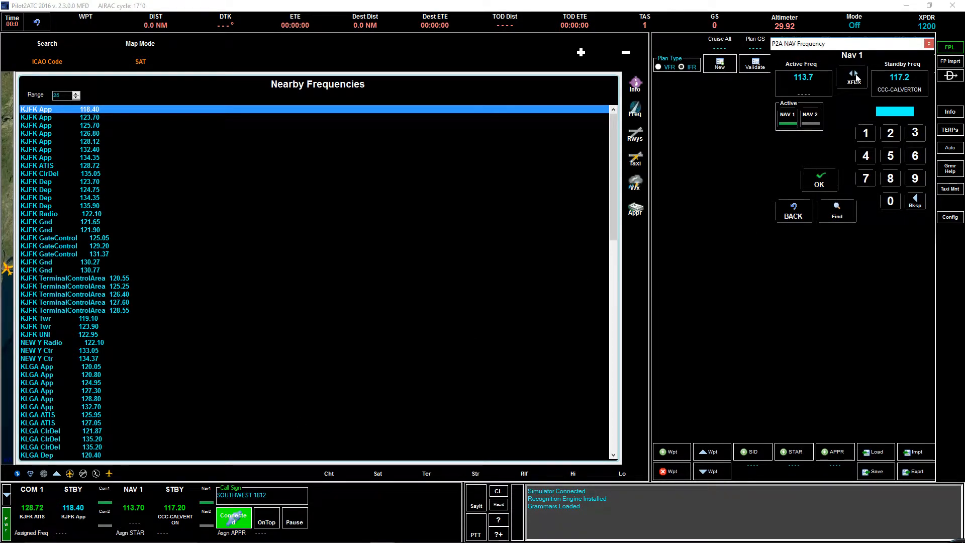
click(855, 76)
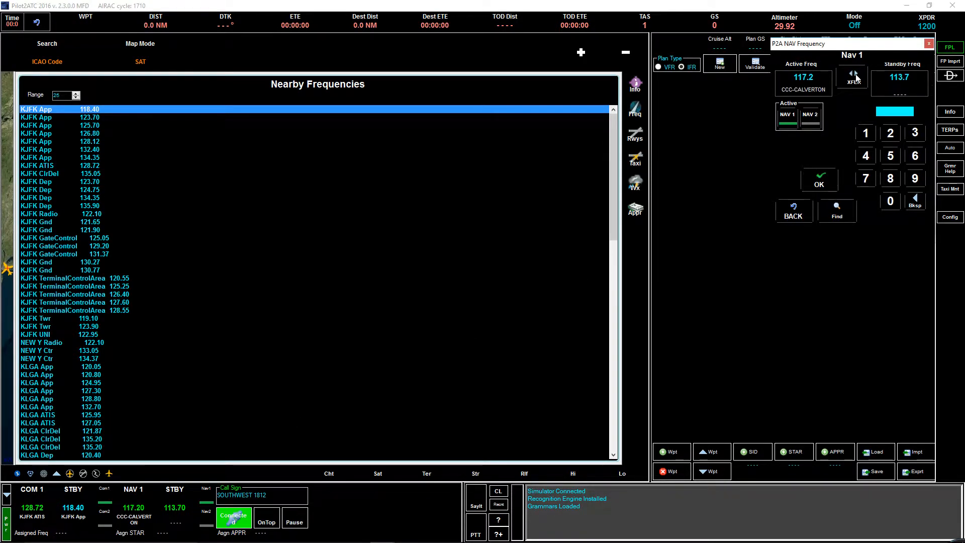
Set the NAV 1 standby frequency to 111.11
click(863, 134)
click(865, 135)
click(865, 135)
click(865, 135)
click(865, 135)
click(824, 180)
Load KJFK GateControl 129.20 into COM 1 standby and make 111.11 the active NAV 1 frequency
click(91, 247)
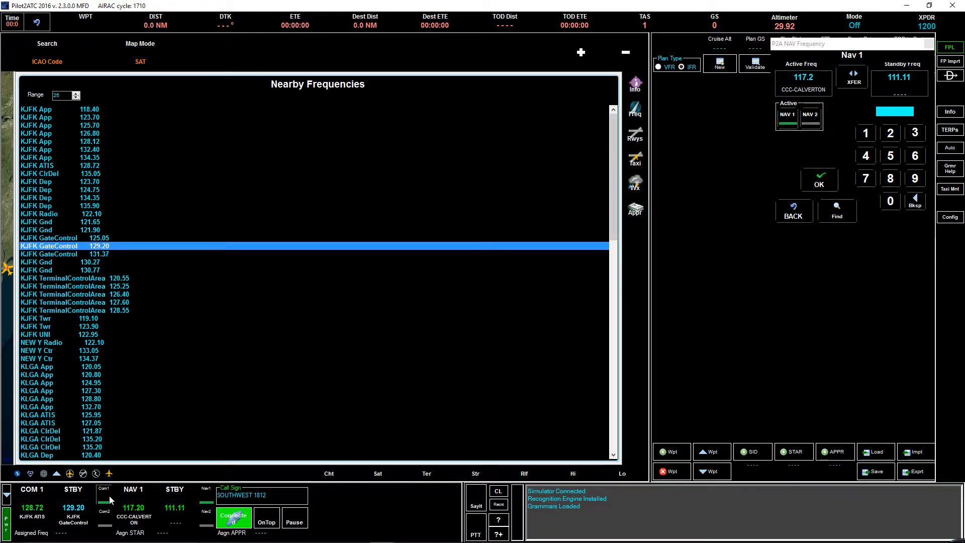
click(854, 74)
click(854, 74)
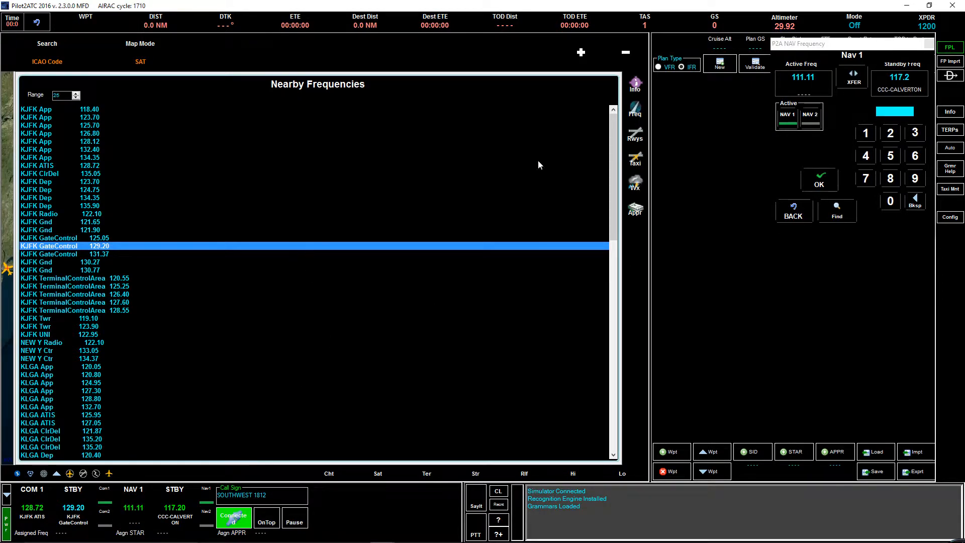
Close the NAV frequency window and the nearby frequencies list to return to the map
drag(928, 43, 616, 90)
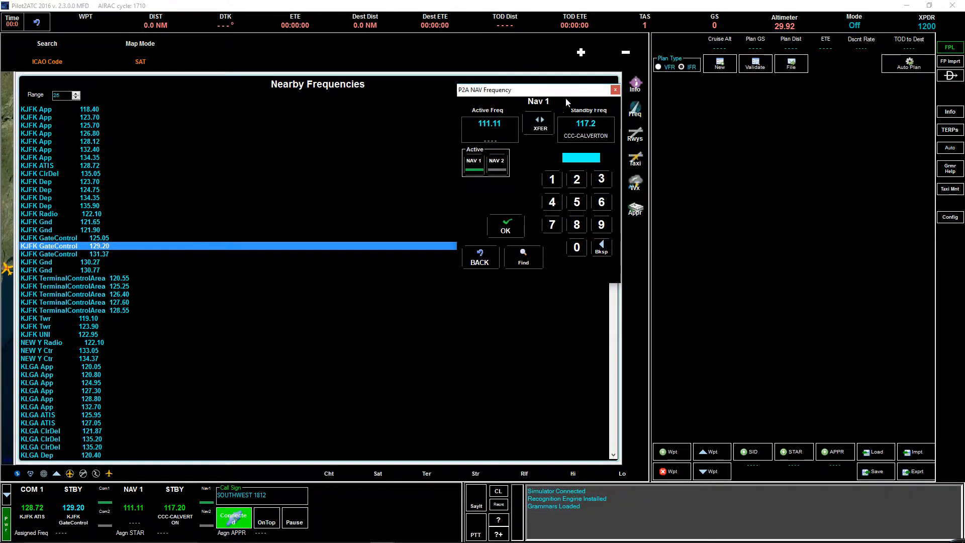
click(615, 89)
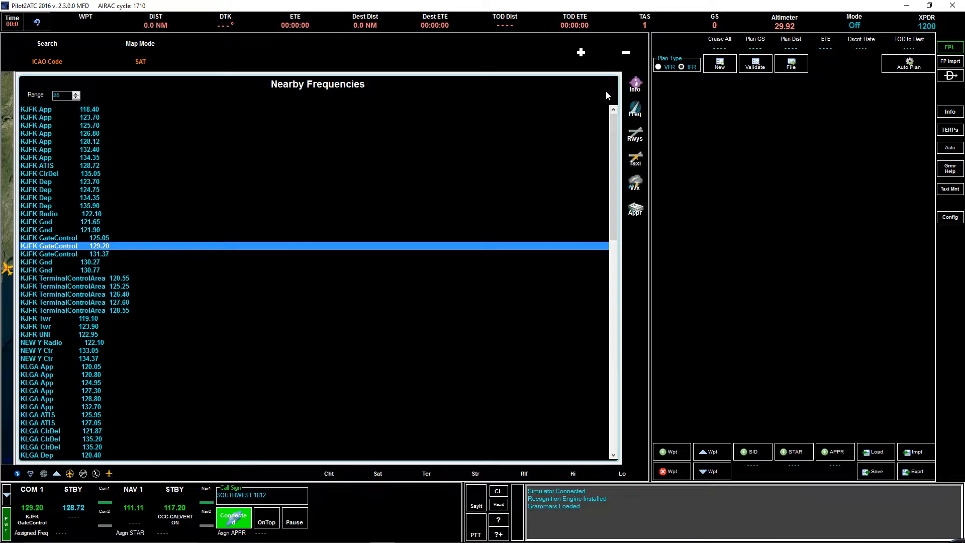
click(632, 113)
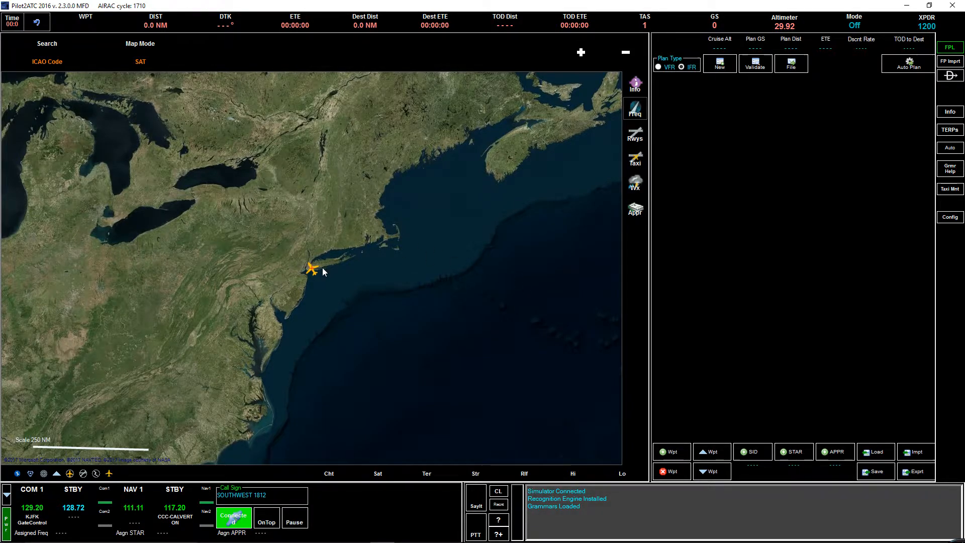
Examine the aircraft's position on the satellite map, closing in on its parking area at JFK airport
scroll(333, 263, up, 5)
drag(338, 293, 449, 233)
scroll(434, 263, up, 3)
drag(289, 233, 327, 387)
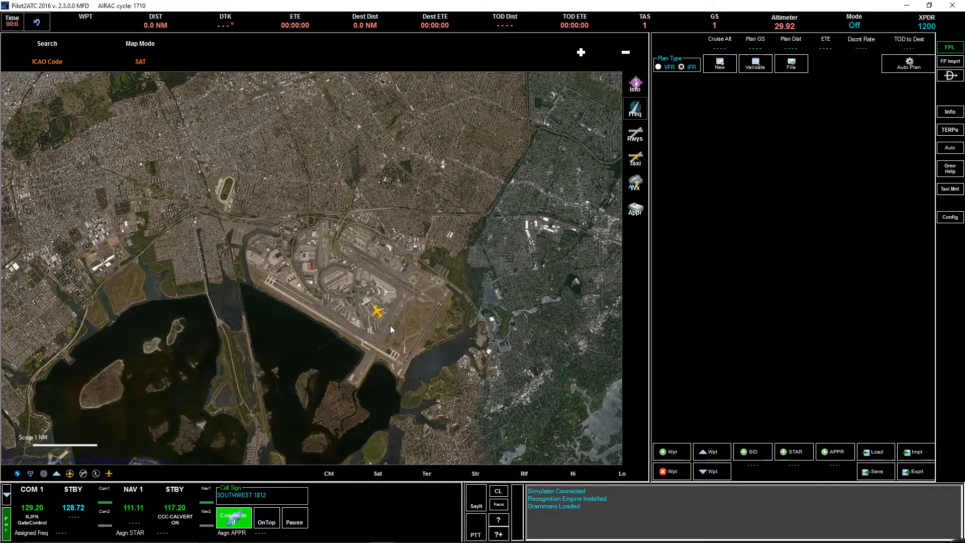
scroll(380, 319, up, 1)
drag(324, 207, 435, 300)
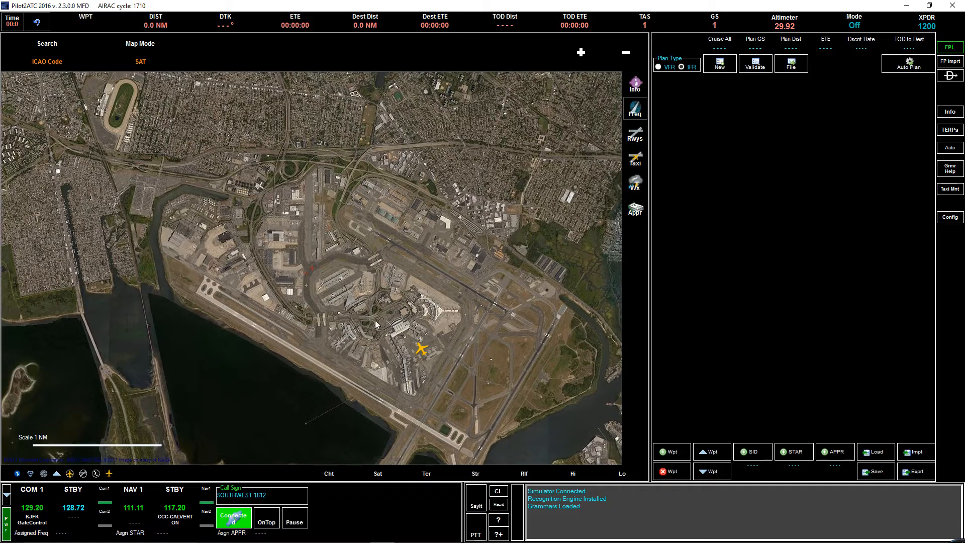
scroll(378, 325, up, 2)
scroll(349, 226, up, 2)
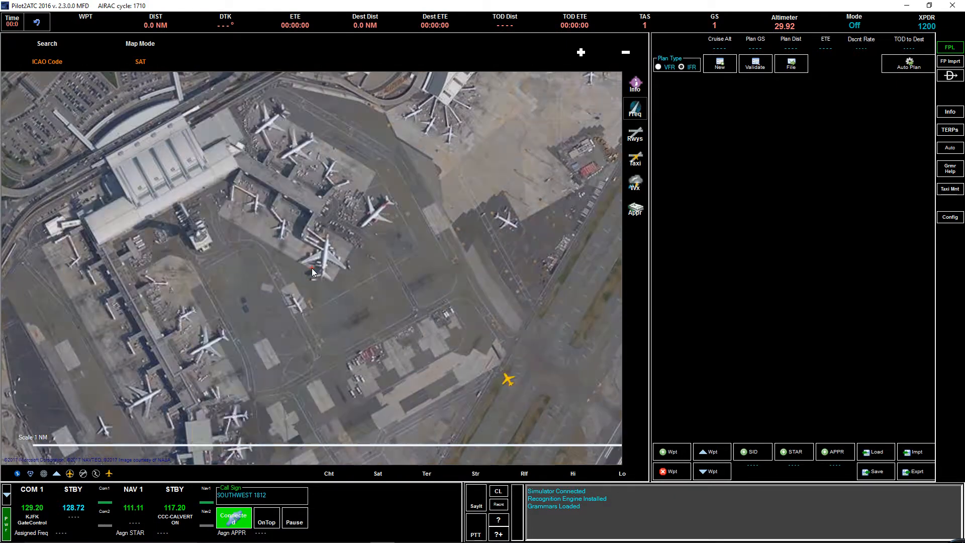
drag(346, 323, 305, 205)
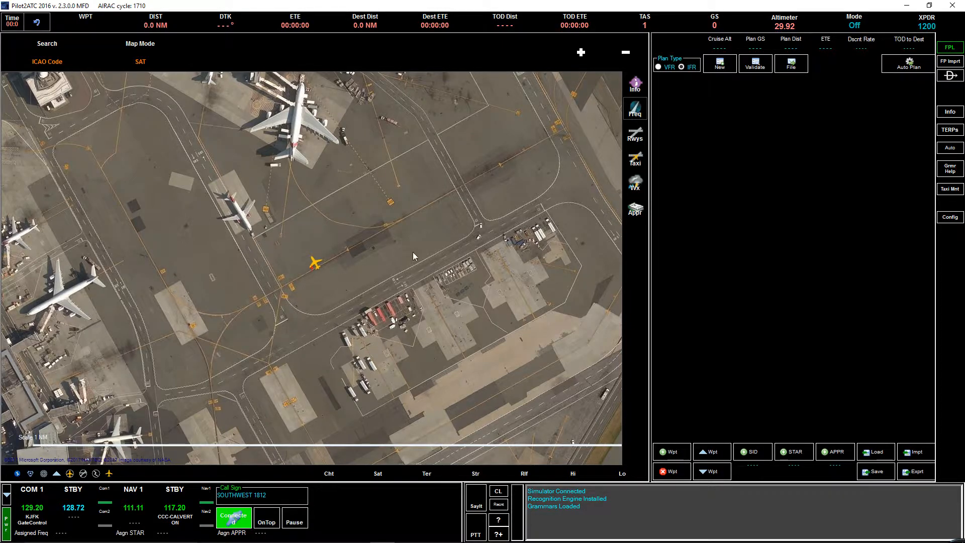
Examine the terminals and access roads northwest of the aircraft on the satellite map
scroll(261, 309, down, 1)
scroll(311, 272, down, 1)
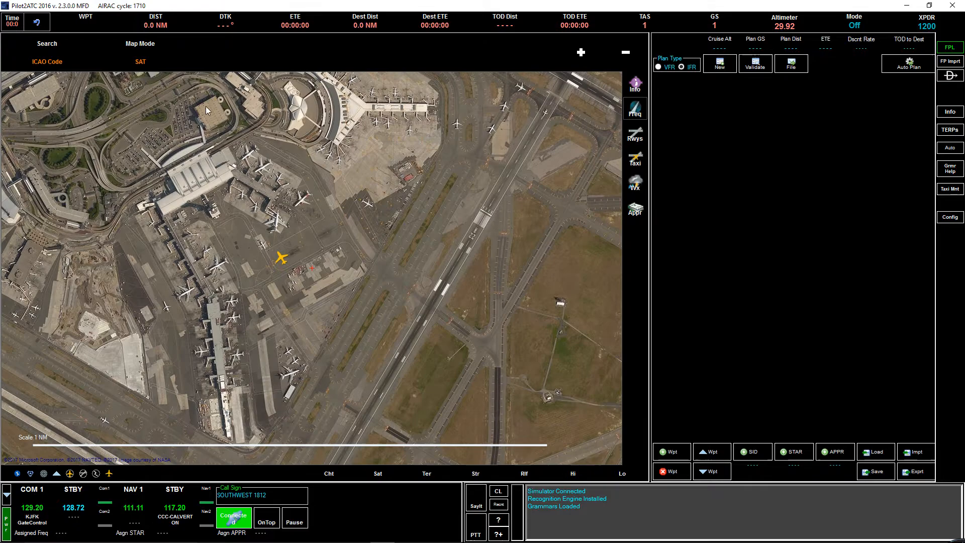
drag(178, 189, 339, 287)
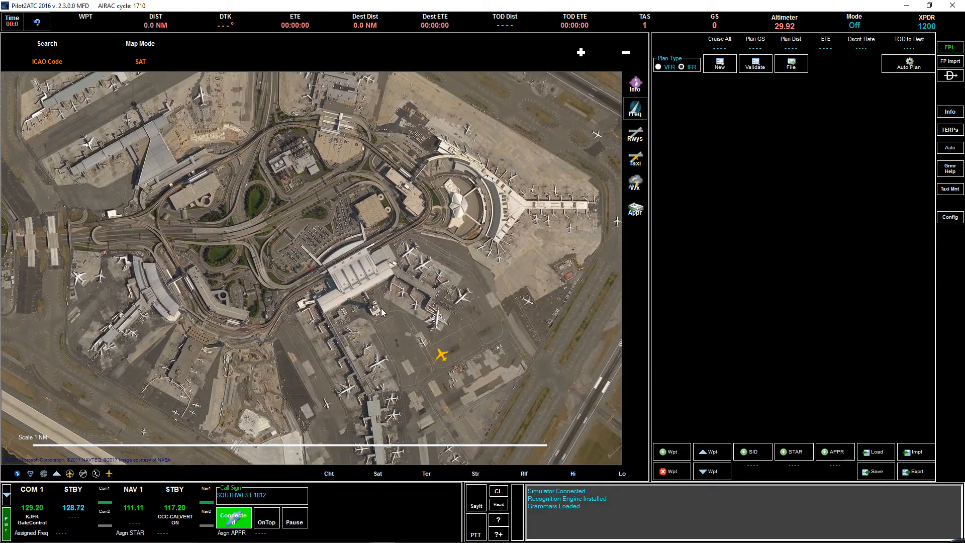
scroll(236, 251, down, 1)
drag(215, 195, 222, 224)
scroll(312, 271, up, 1)
scroll(312, 272, up, 1)
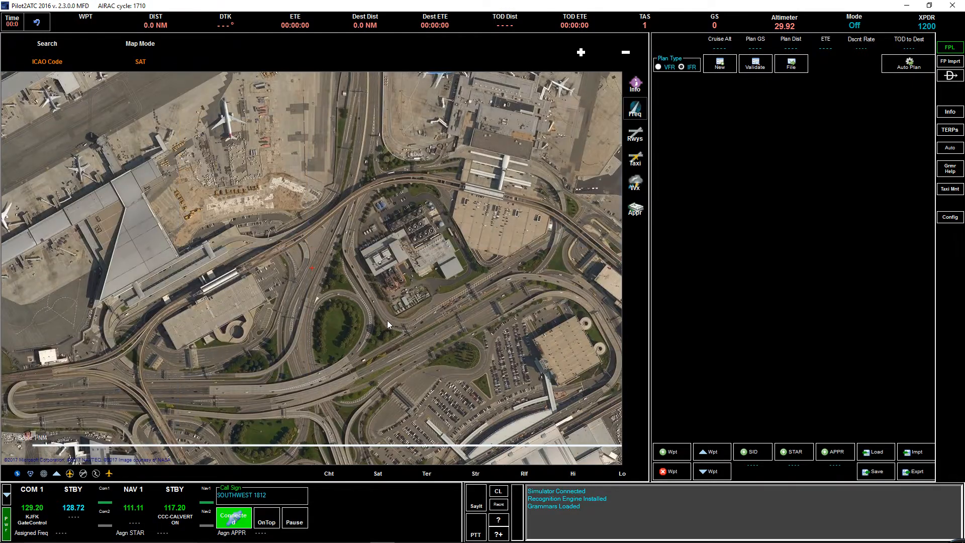
Return the map to the aircraft and examine the surrounding apron, taxiways and nearby runway
drag(432, 301, 239, 113)
drag(430, 297, 210, 100)
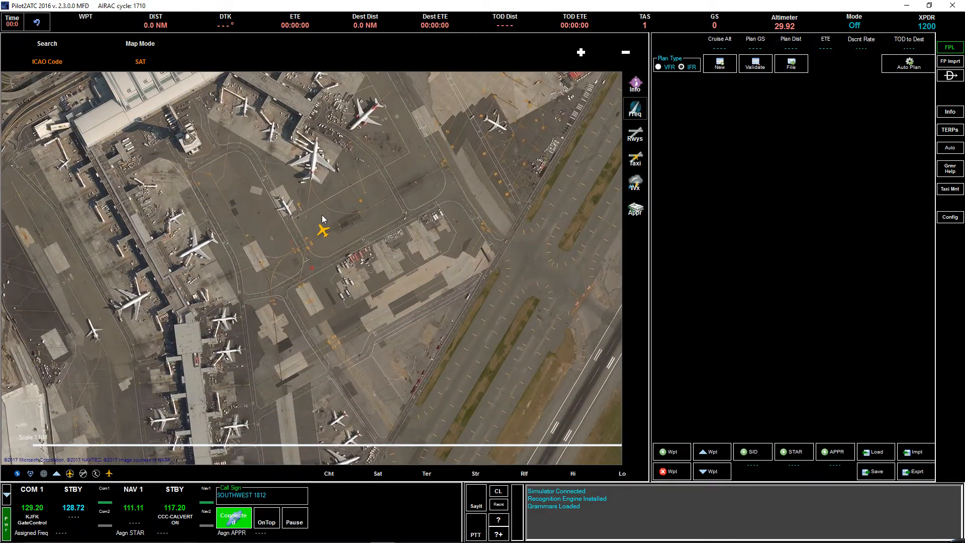
scroll(322, 215, up, 1)
drag(346, 271, 318, 259)
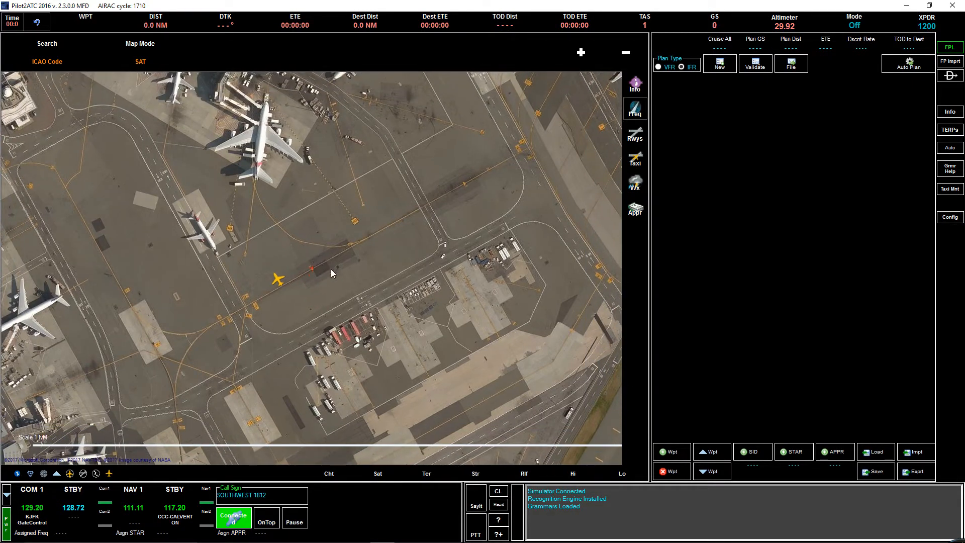
scroll(337, 273, down, 1)
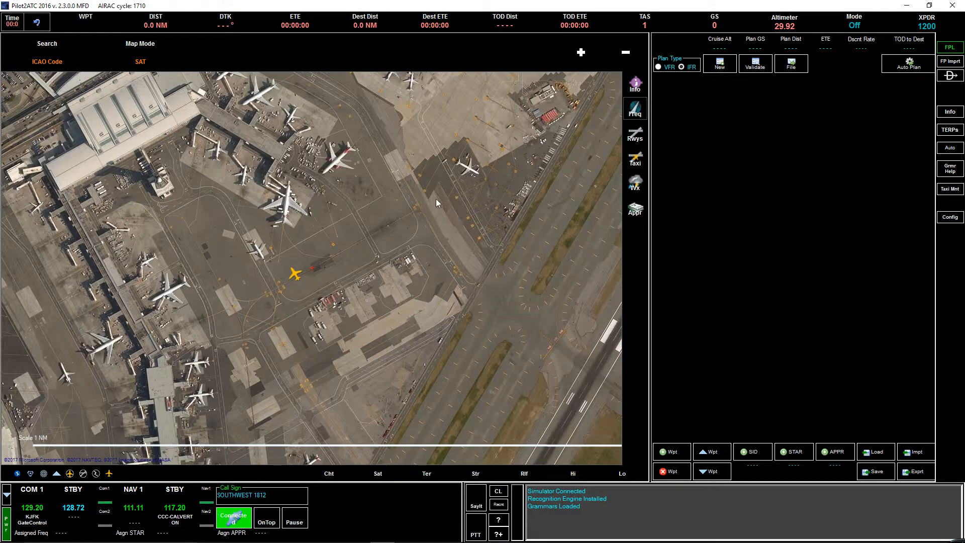
scroll(311, 267, down, 1)
drag(242, 328, 292, 265)
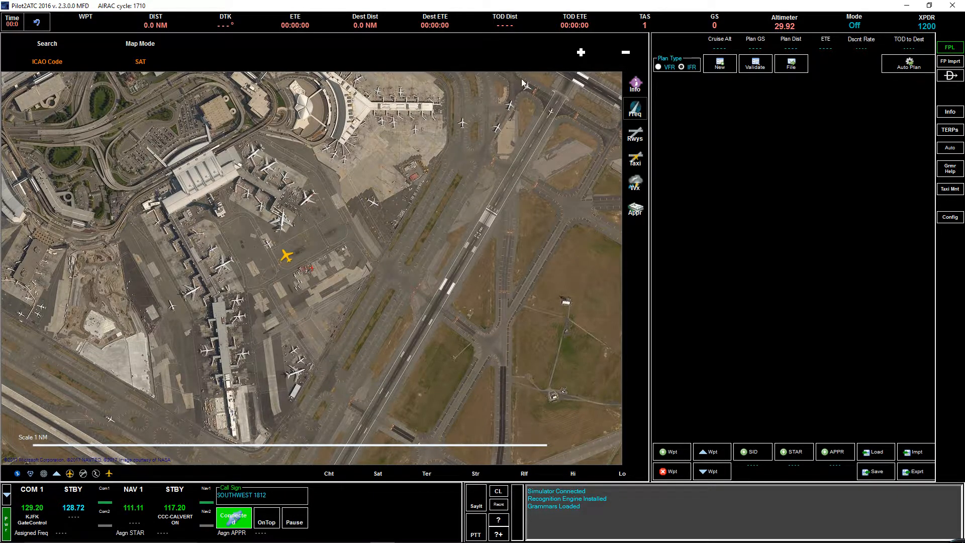
Examine the satellite map around the aircraft, from the whole JFK terminal area and runways down to its apron
scroll(447, 164, down, 1)
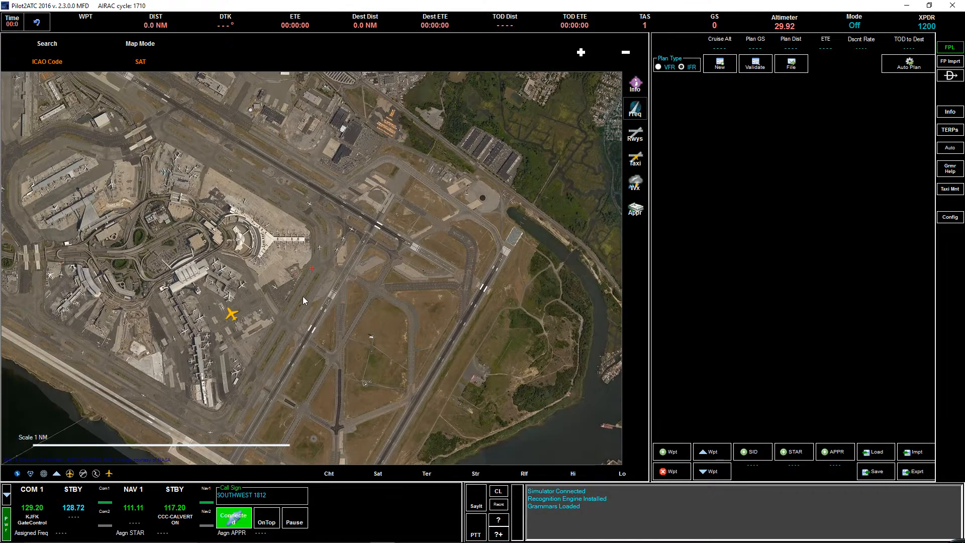
scroll(300, 304, up, 1)
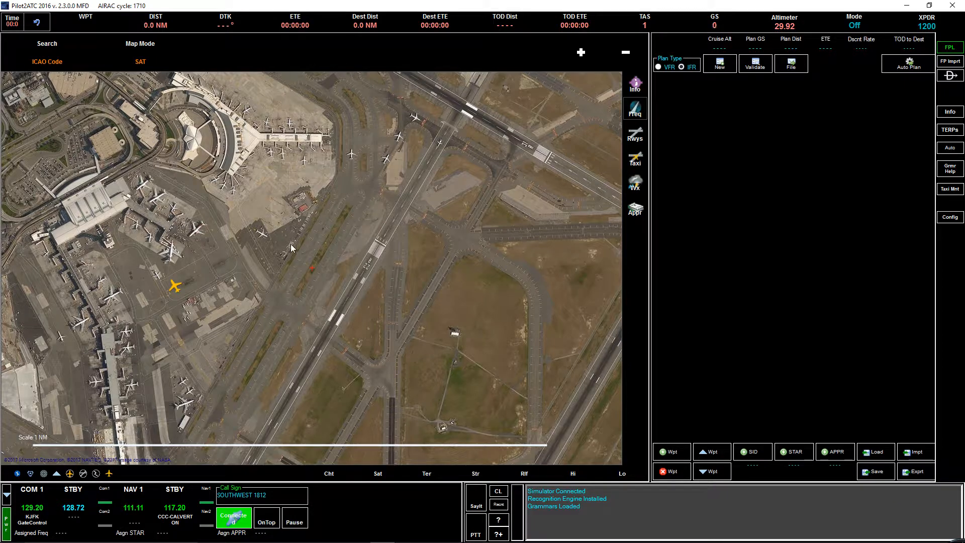
scroll(290, 245, down, 1)
drag(324, 290, 423, 315)
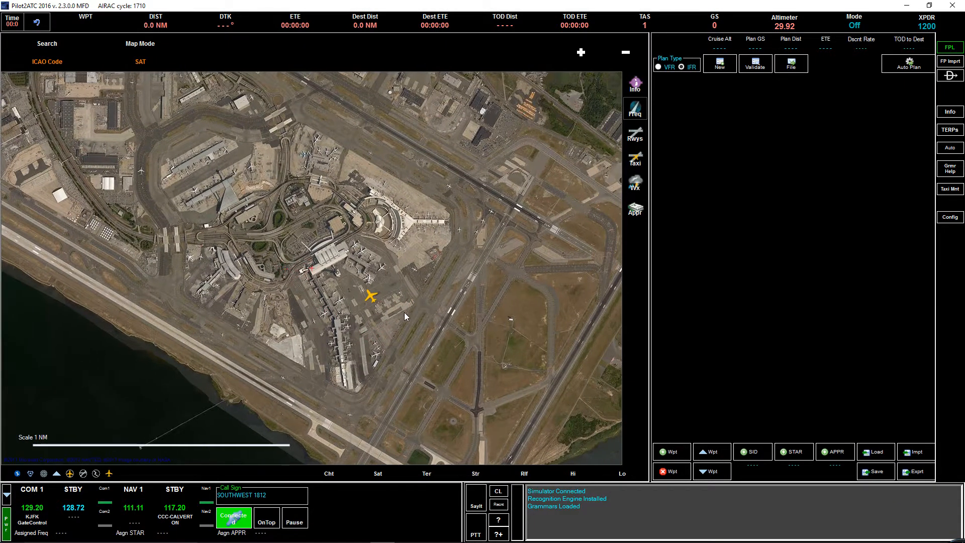
scroll(404, 312, up, 2)
drag(280, 255, 430, 336)
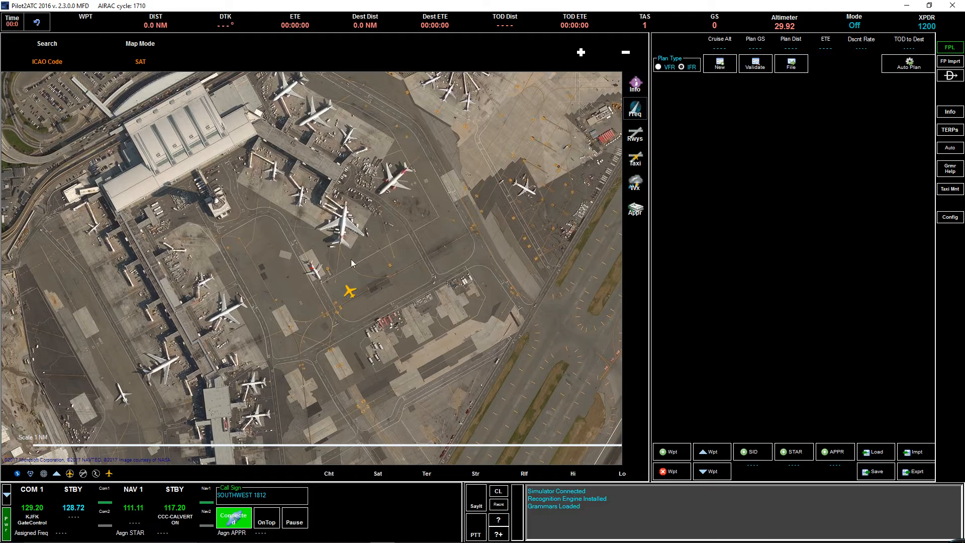
scroll(332, 351, down, 1)
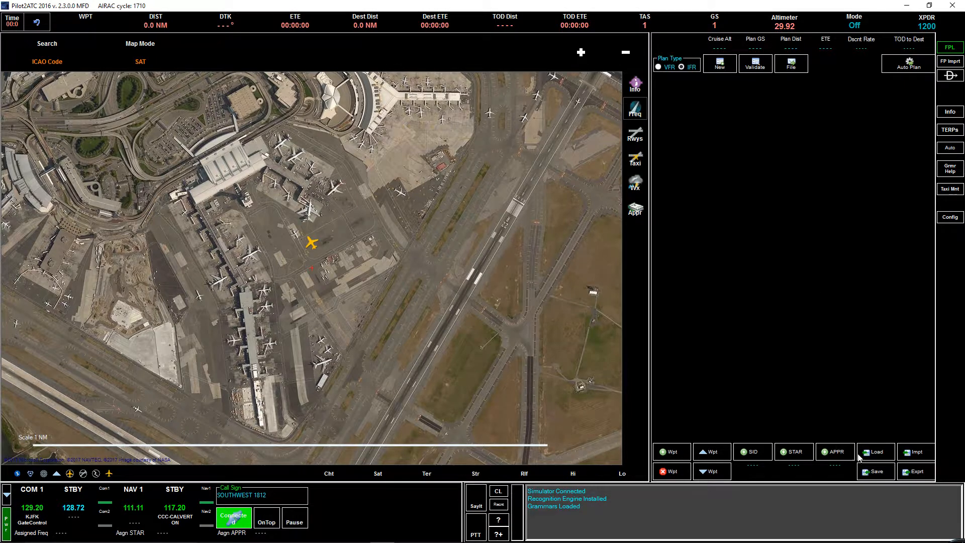
Import the flight plan file KSANKLAS01.pln
click(916, 451)
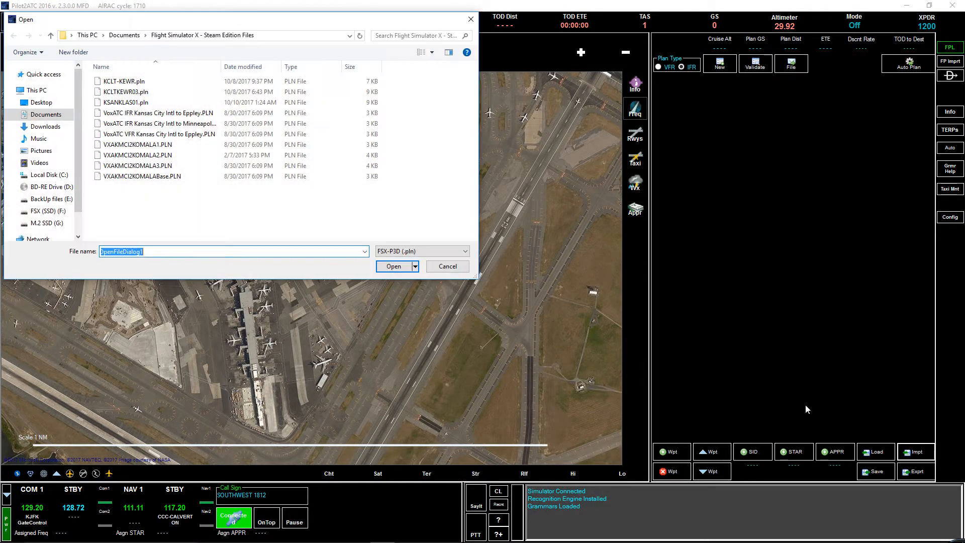
double_click(125, 103)
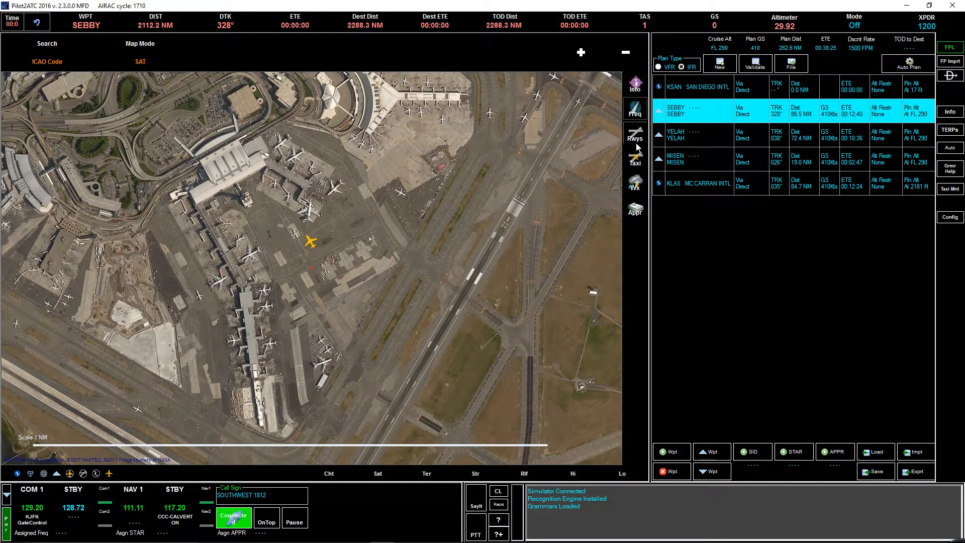
Add the MMOTO1 departure from KSAN runway RW09 with the MMOTO enroute transition to the flight plan
click(755, 452)
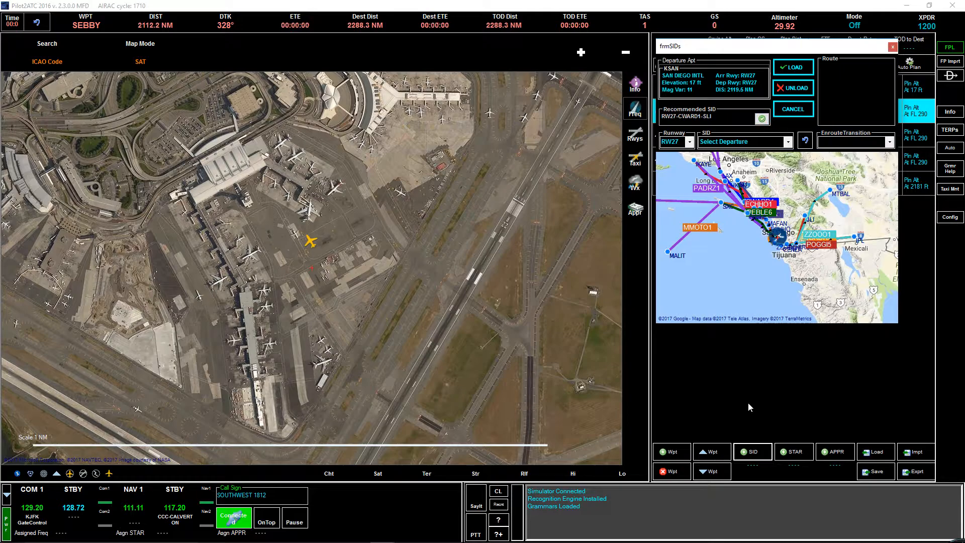
click(690, 142)
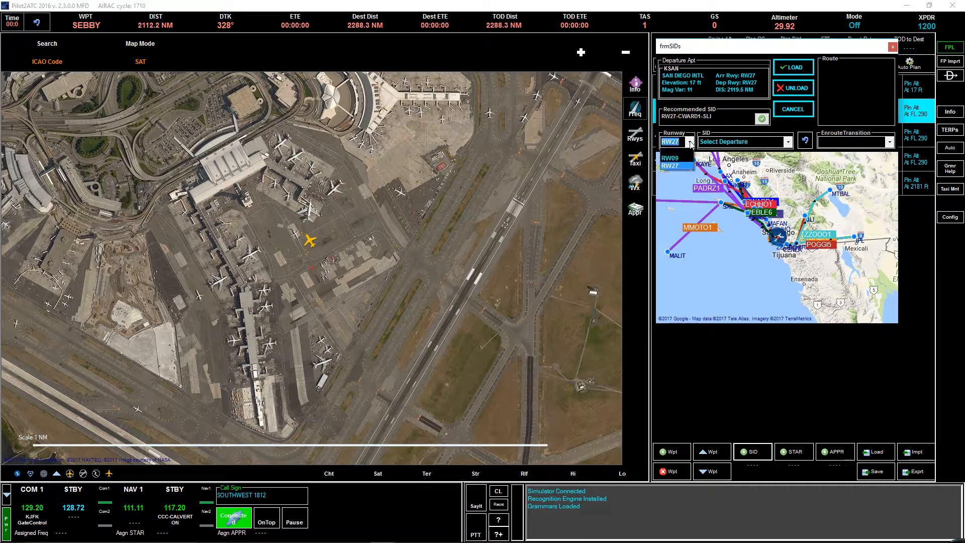
click(689, 160)
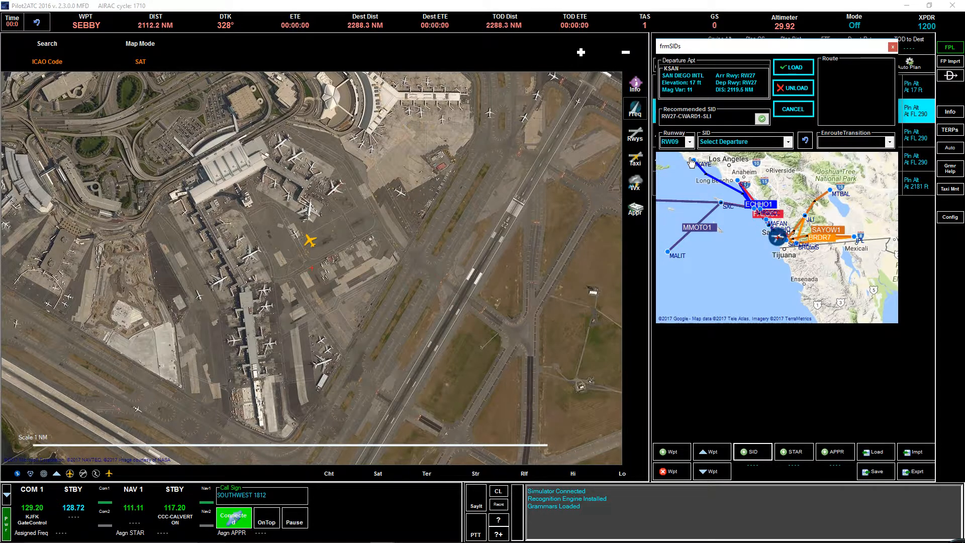
click(787, 142)
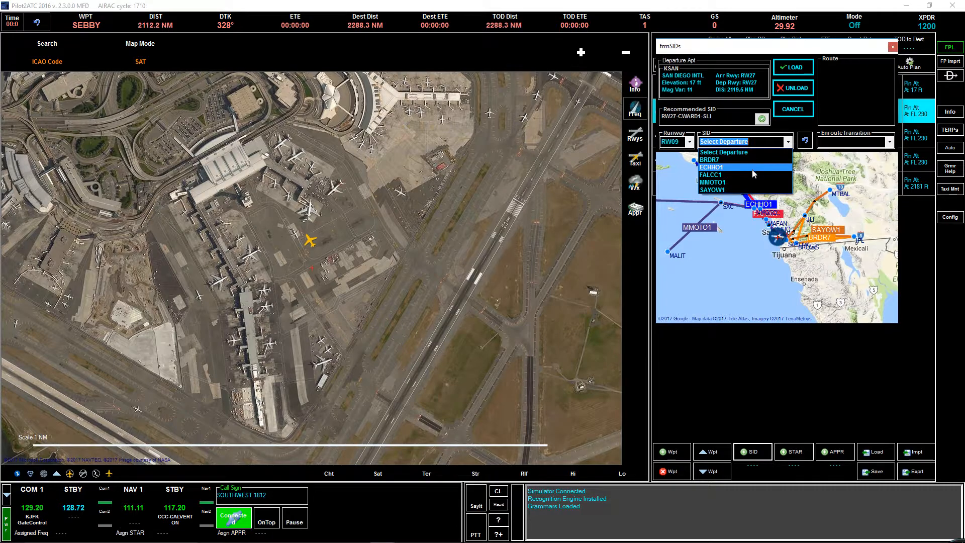
click(757, 182)
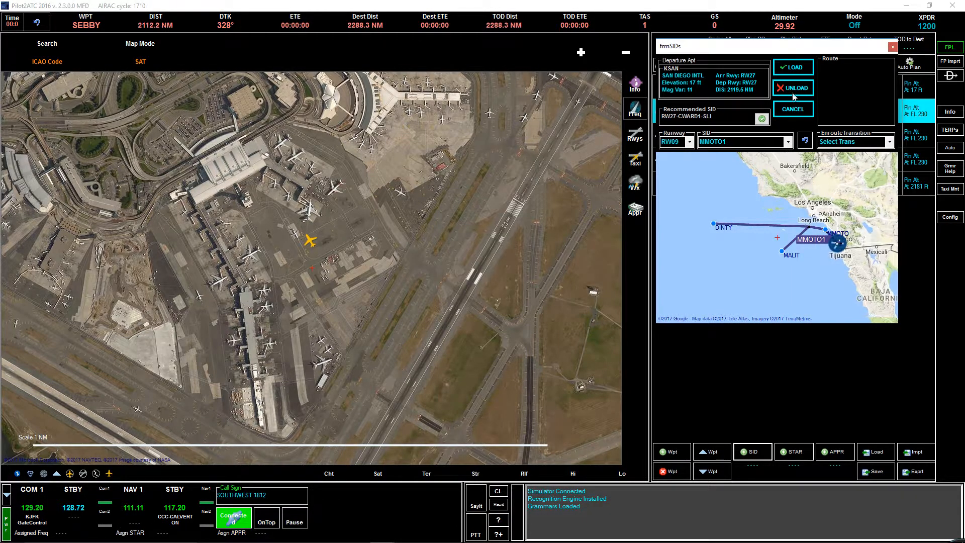
click(890, 142)
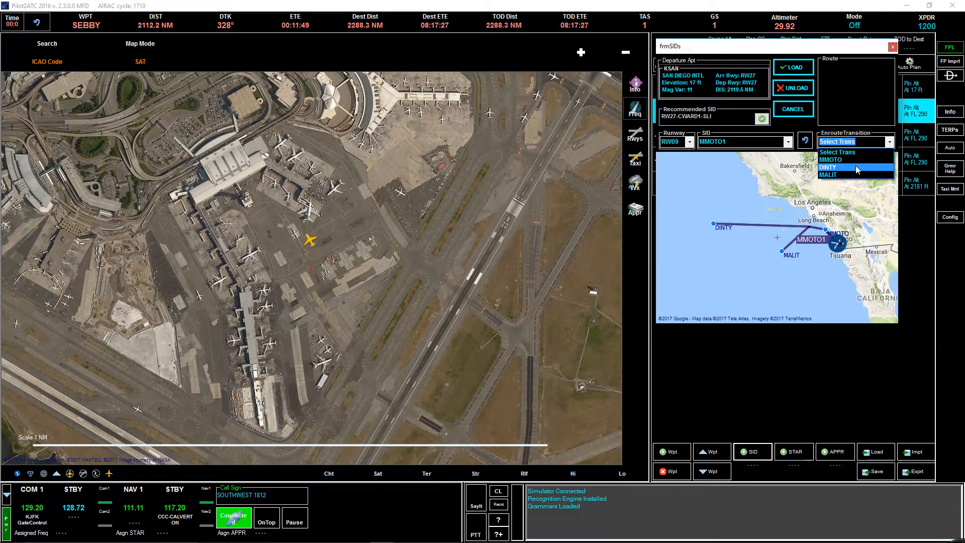
click(858, 162)
click(793, 68)
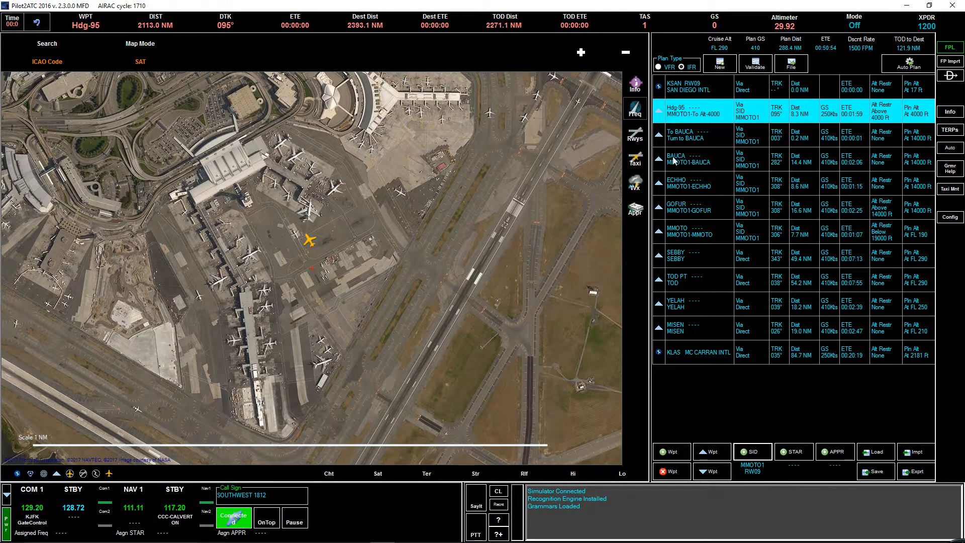
Load the recommended KEPEC5 arrival for KLAS runway RW26L into the flight plan with the MISEN transition
click(800, 452)
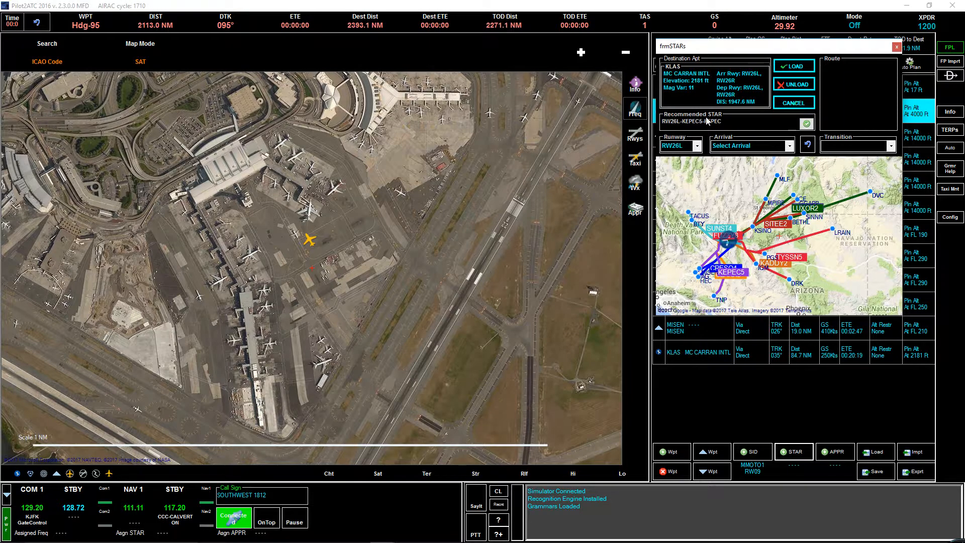
click(807, 124)
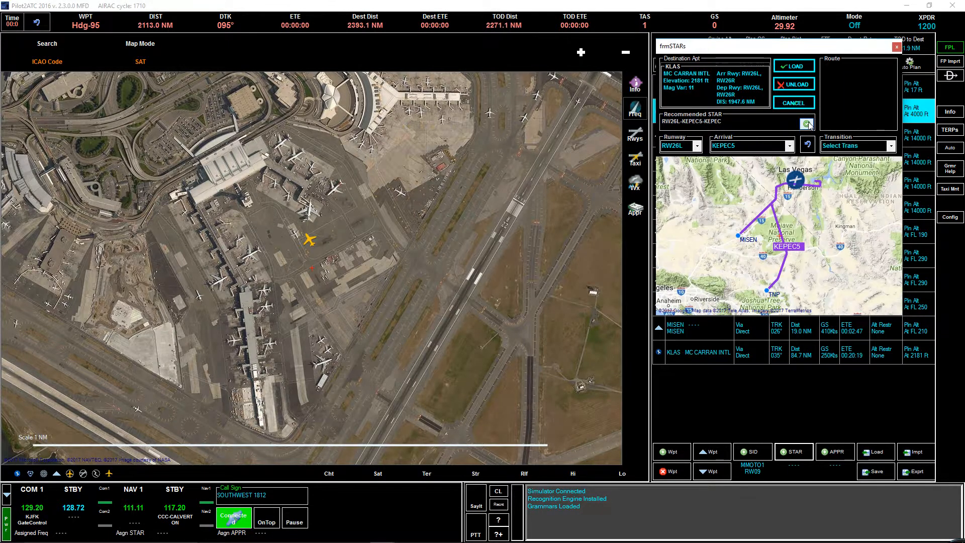
click(789, 67)
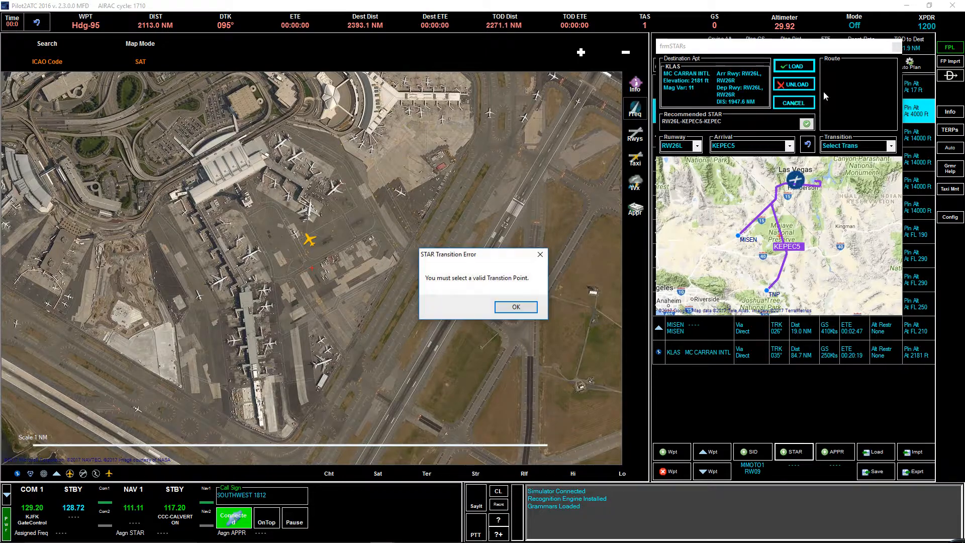
click(515, 307)
click(890, 146)
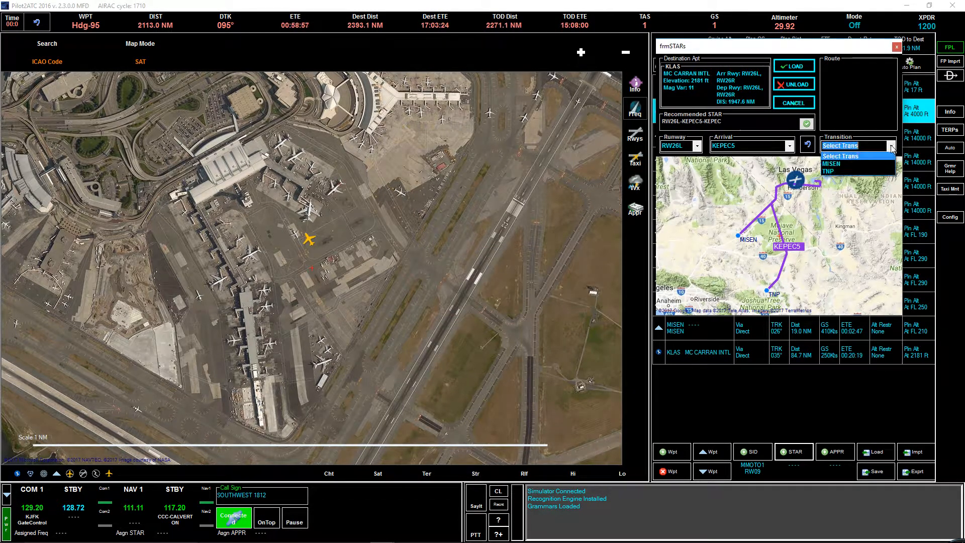
click(863, 164)
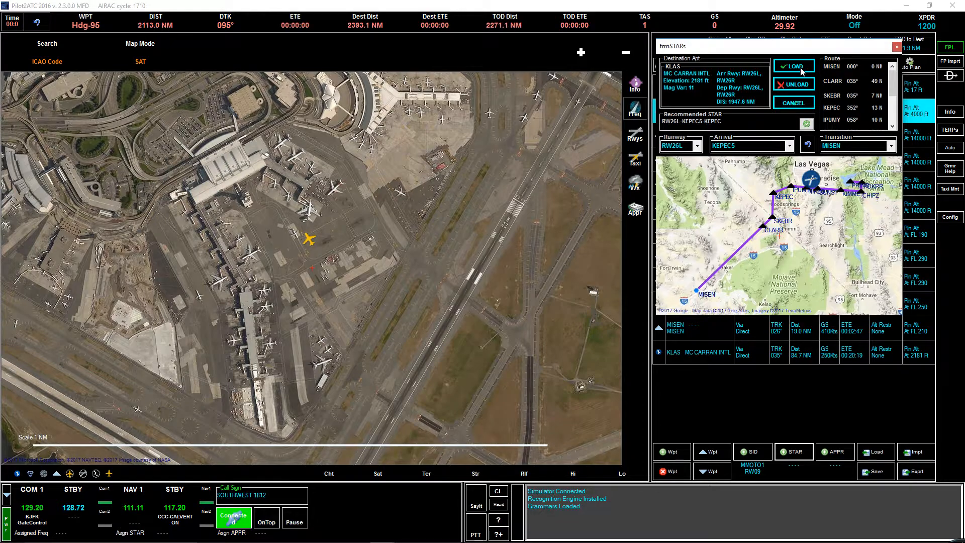
click(798, 68)
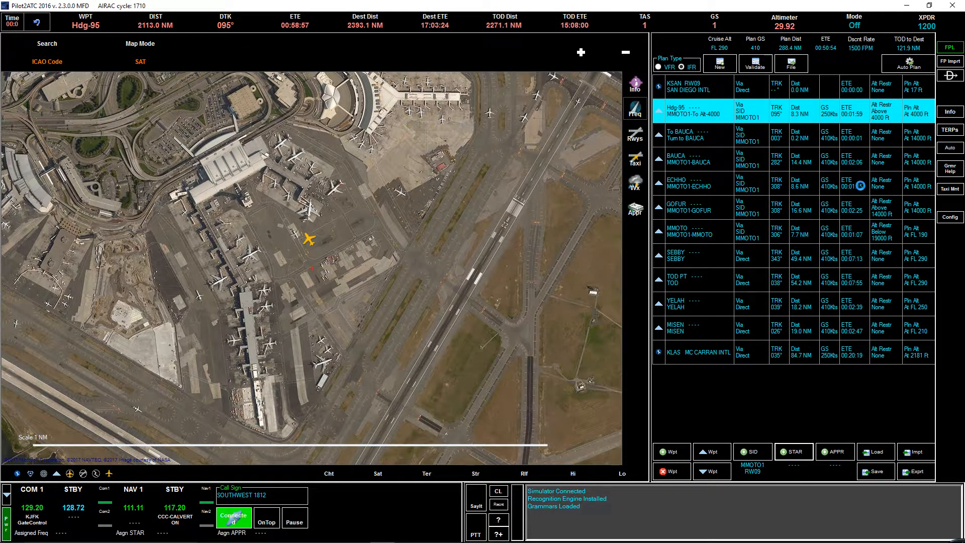
Load the recommended ILS - RW26L - I26L approach at KLAS into the flight plan
scroll(819, 226, down, 3)
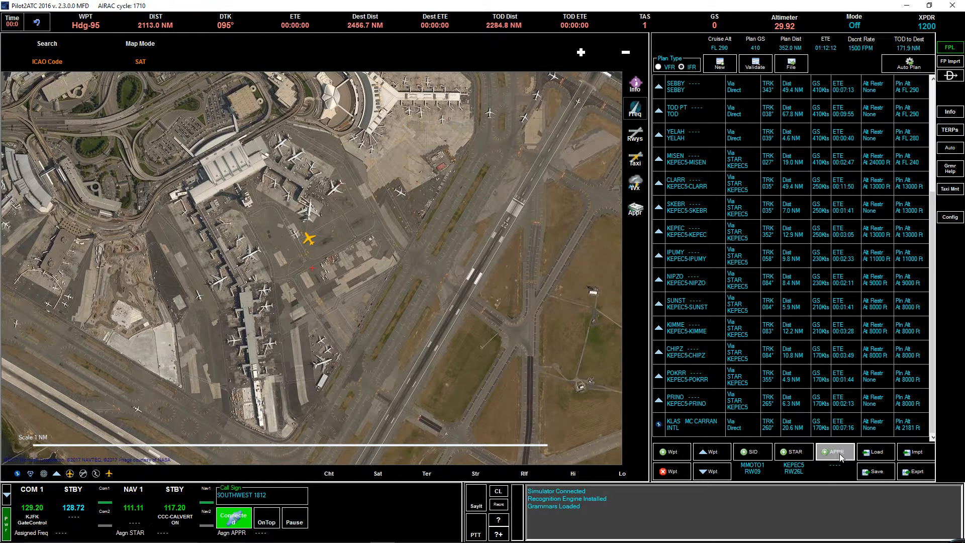
click(835, 452)
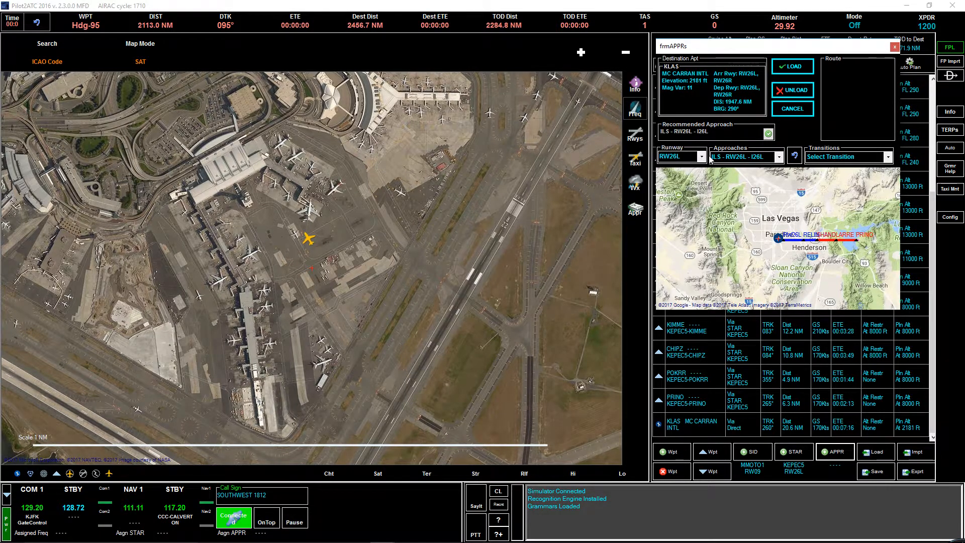
click(798, 67)
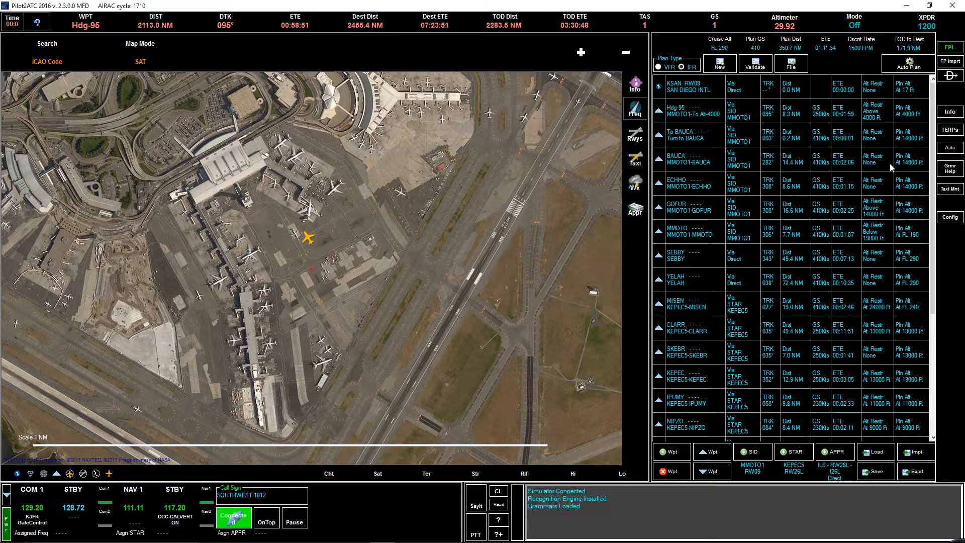
Open the planned altitude entry for waypoint SEBBY and cancel it without entering a value
click(906, 259)
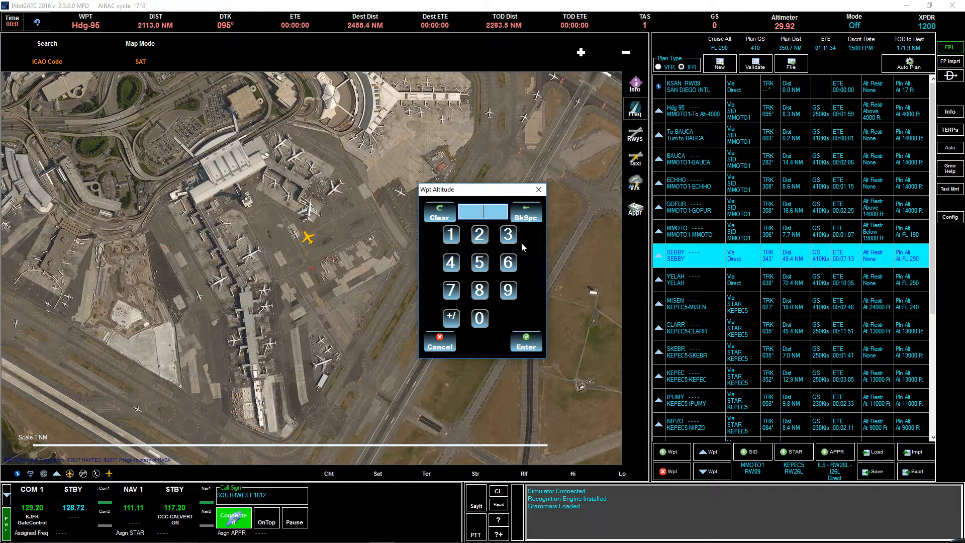
click(445, 346)
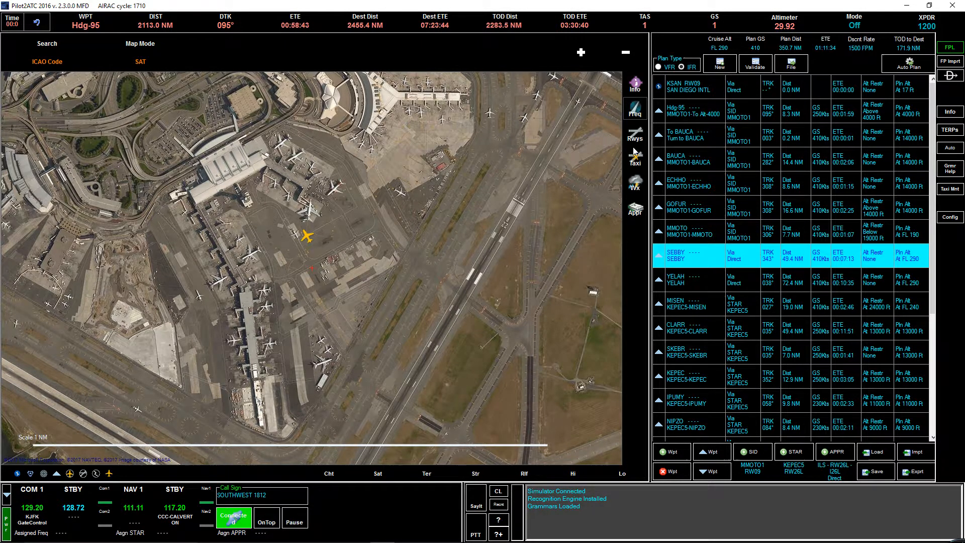
Validate the San Diego to Las Vegas flight plan and file it
click(754, 66)
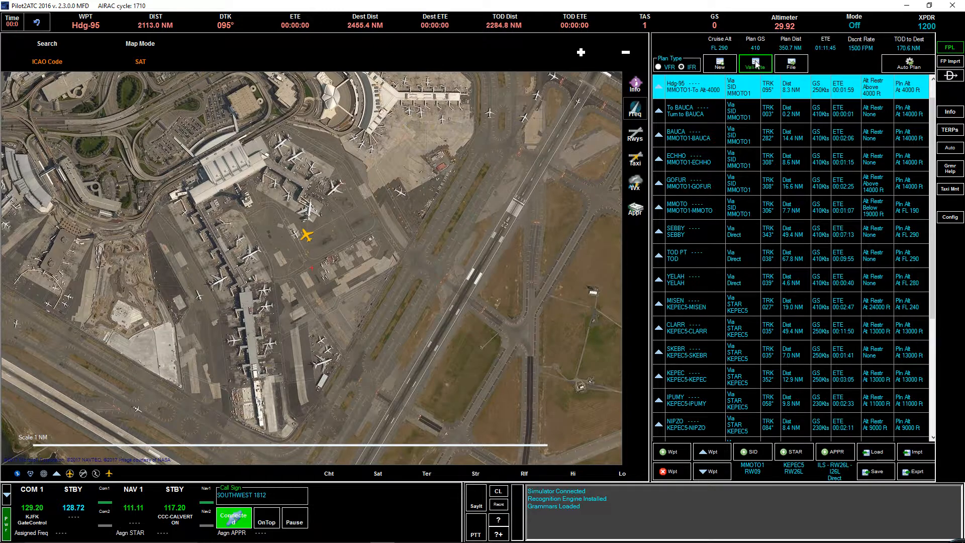
click(792, 64)
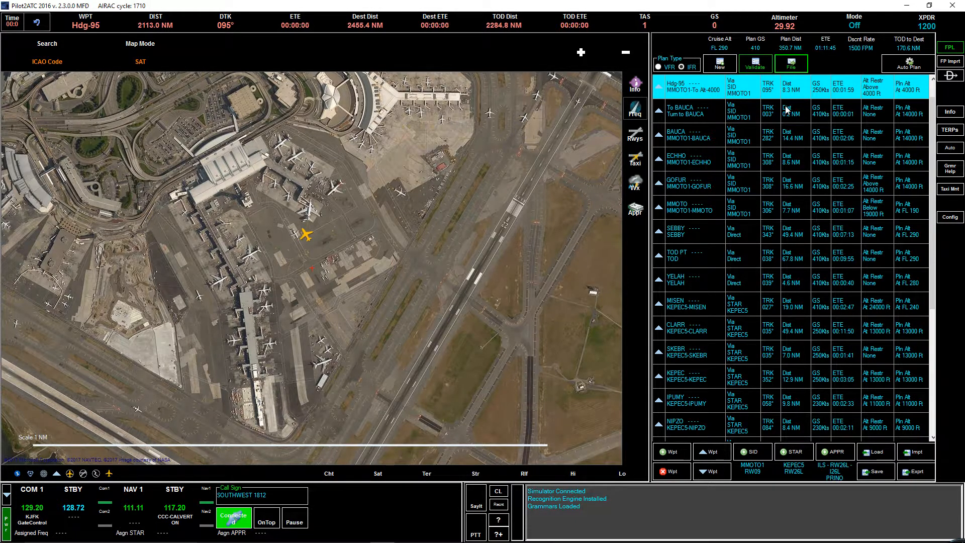
Show the Speech Assistant, look at its two phrase lists, and hide it again
click(498, 523)
click(574, 499)
click(730, 498)
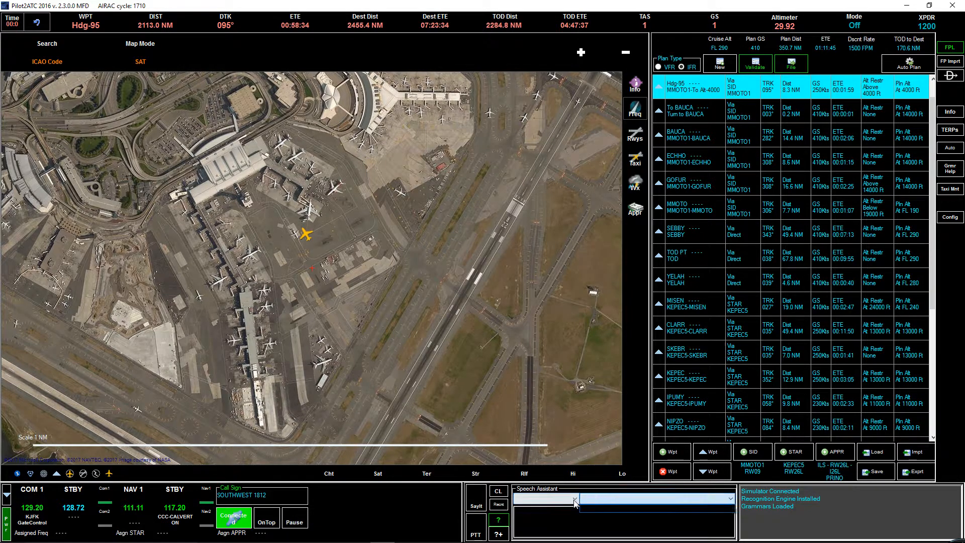
click(498, 534)
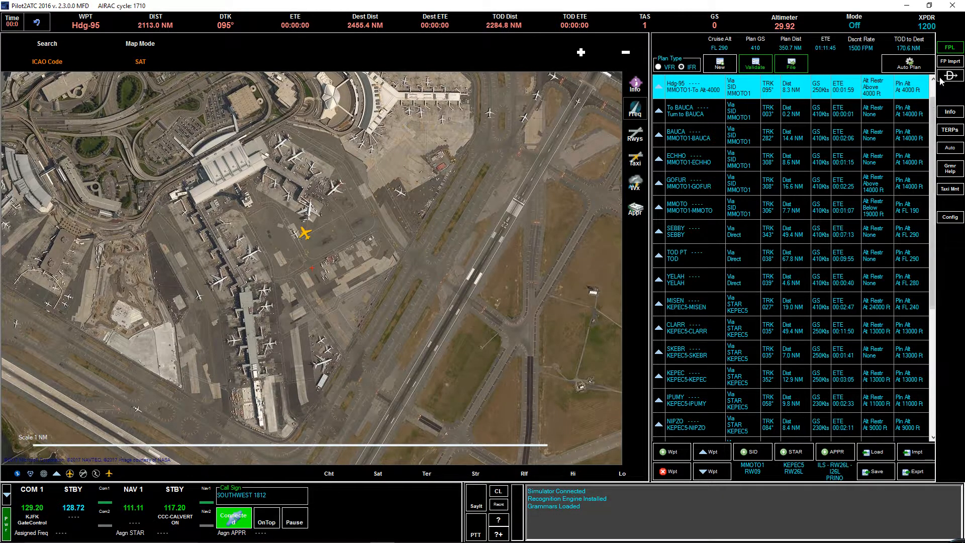
Tune COM 1 to KJFK ClrDel 135.05 from the nearby frequencies, making it active, and close the list
click(635, 108)
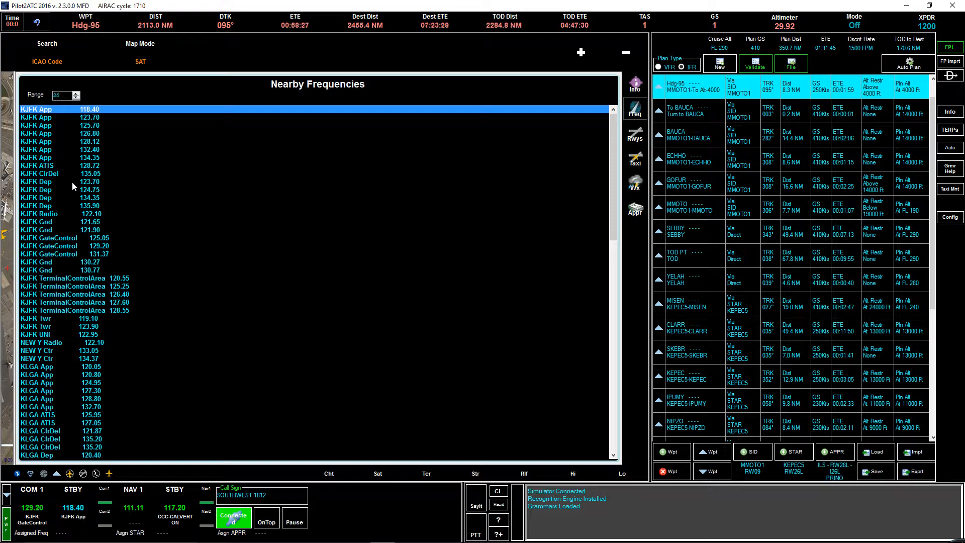
scroll(76, 208, down, 5)
click(57, 175)
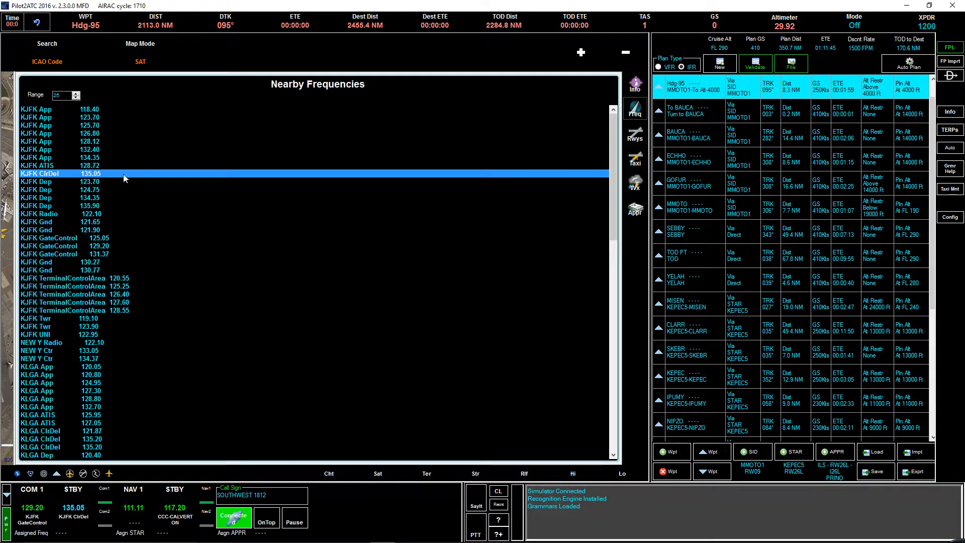
click(635, 108)
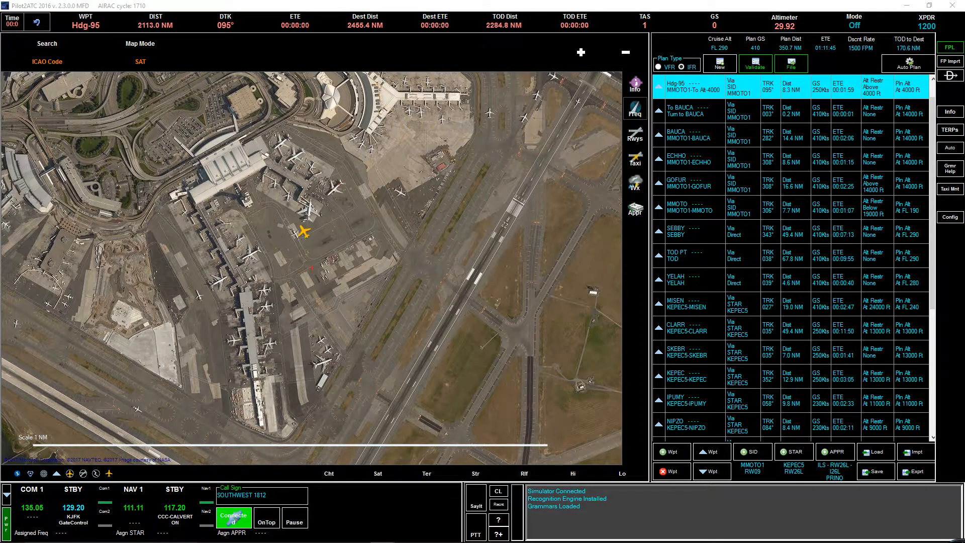
Tune the COM 1 standby to KJFK ClrDel 135.05 from the nearby frequencies, then view the COM 1 frequency dialog and close both
click(635, 108)
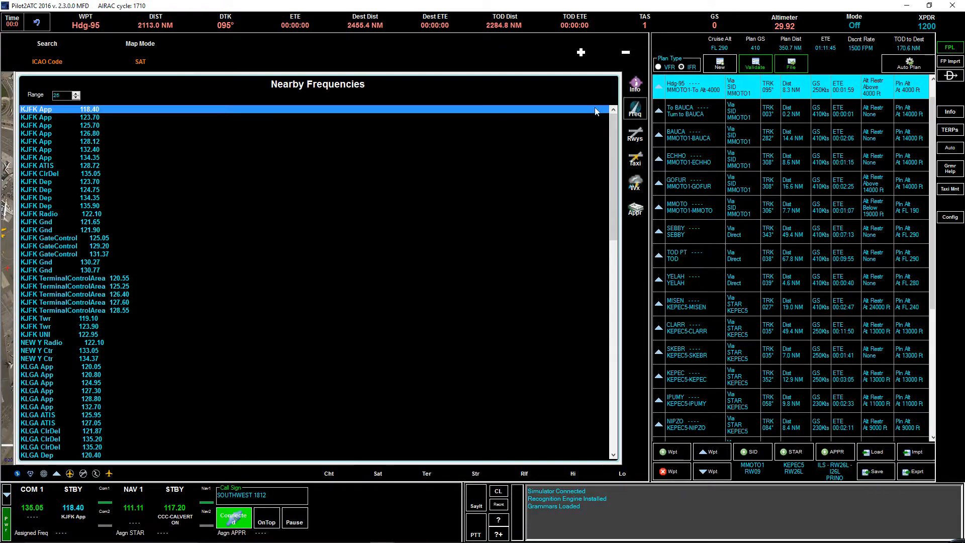
click(48, 173)
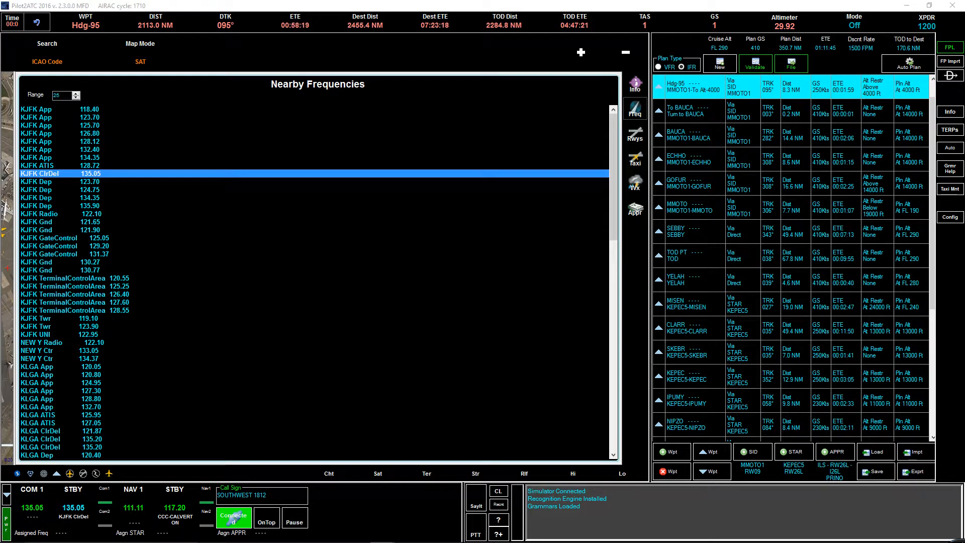
drag(964, 190, 353, 105)
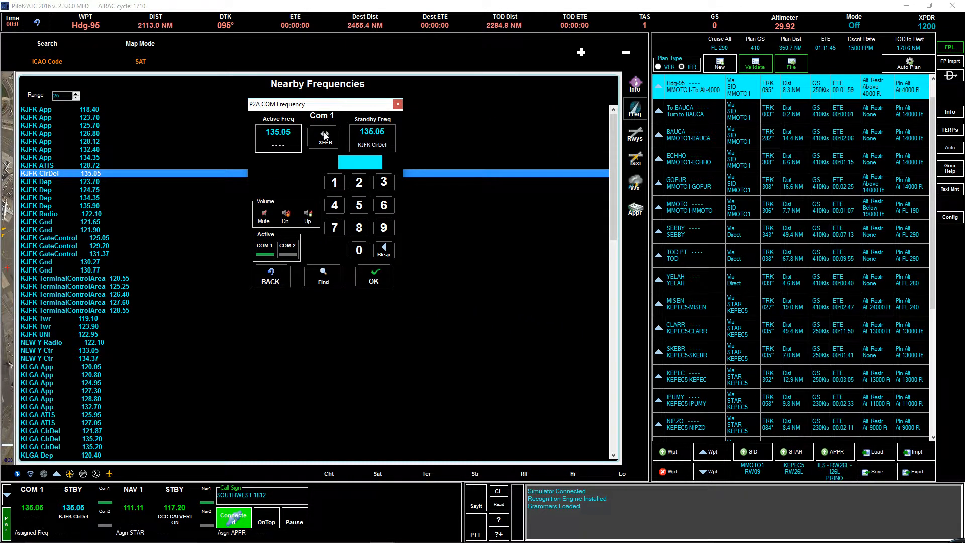
click(274, 280)
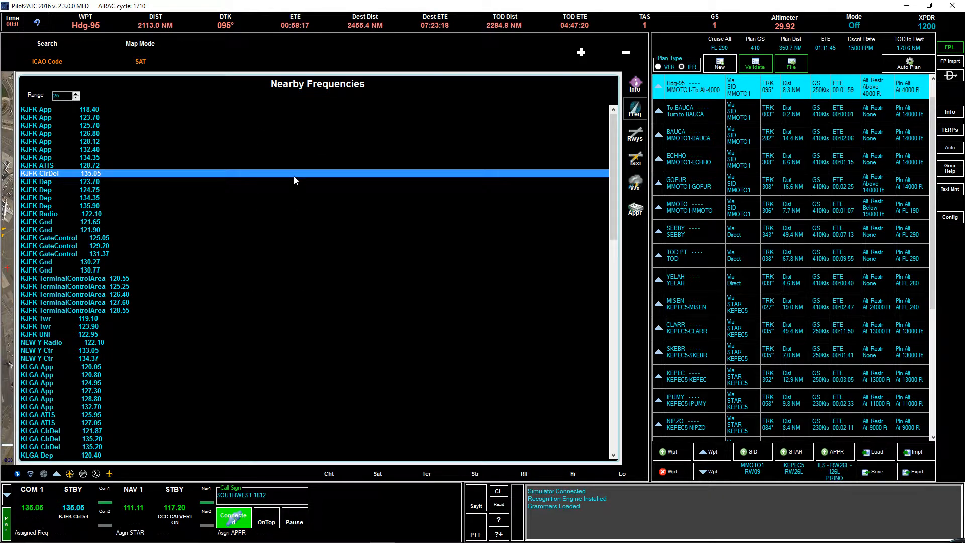
click(634, 108)
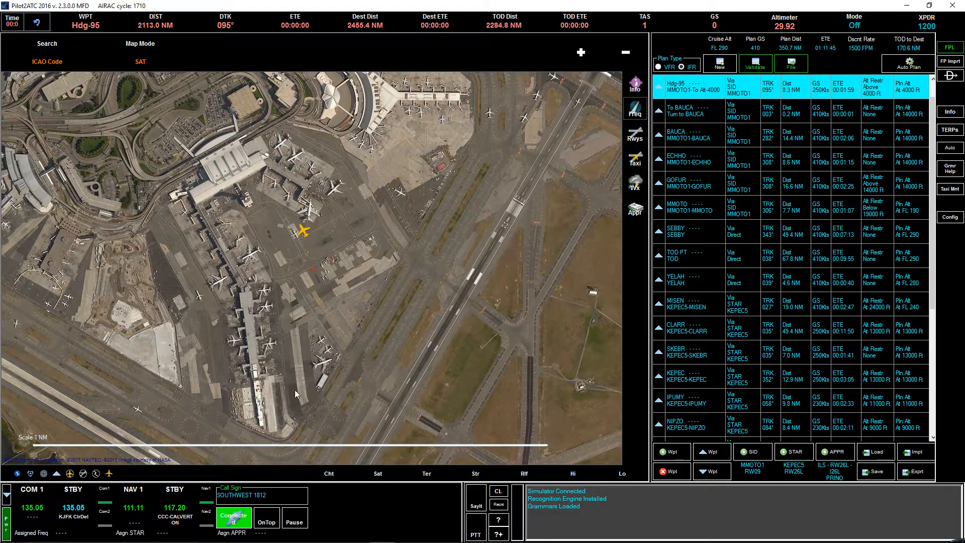
Swap COM 1's active and standby frequencies, close the frequency dialog, and show the Speech Assistant
click(74, 507)
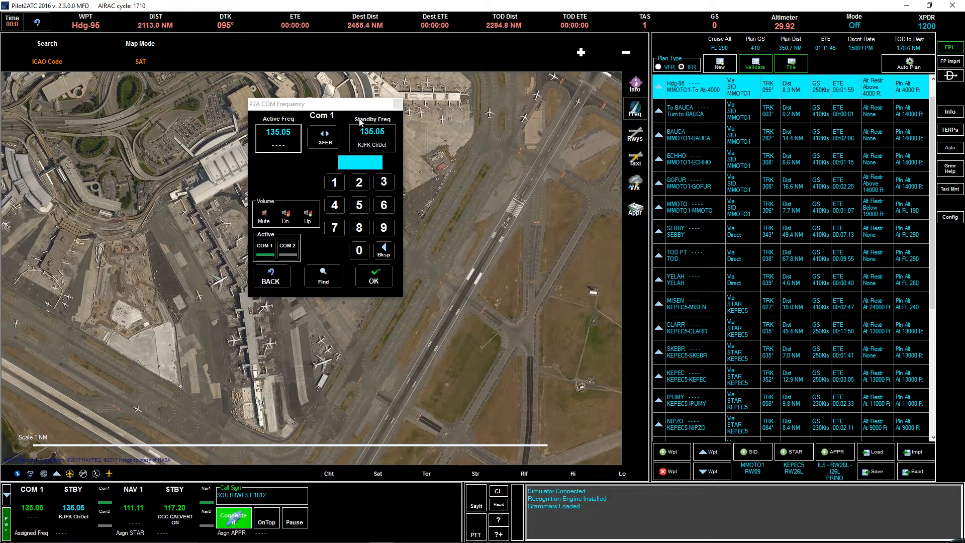
click(325, 140)
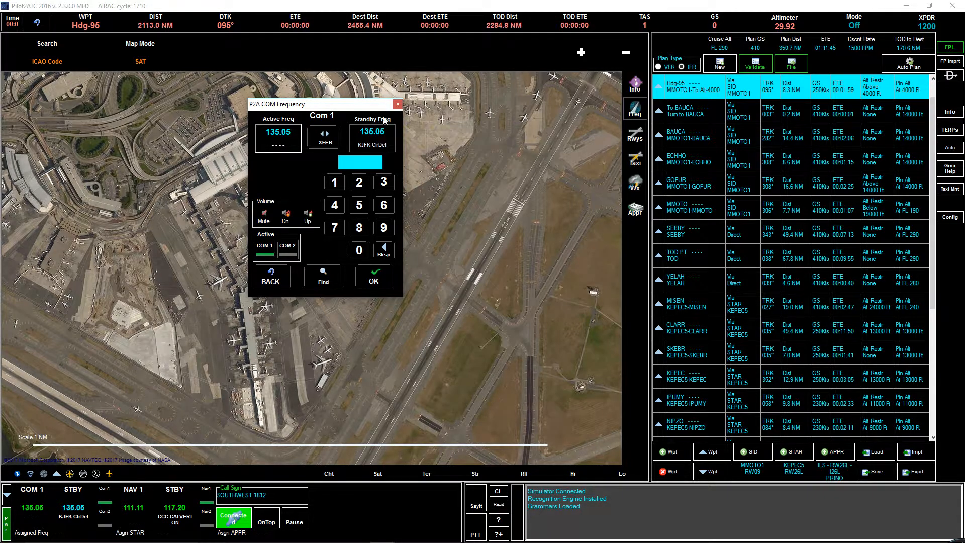
click(398, 104)
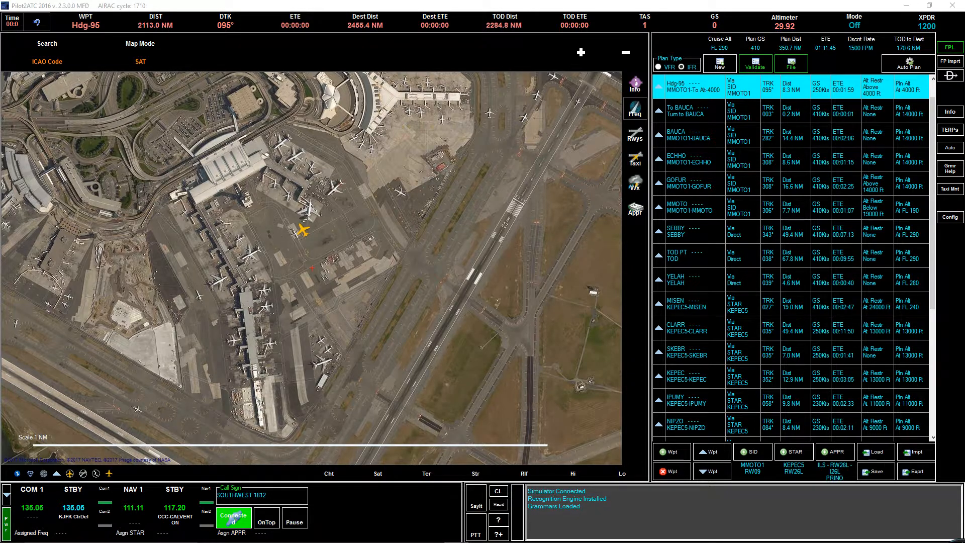
click(499, 520)
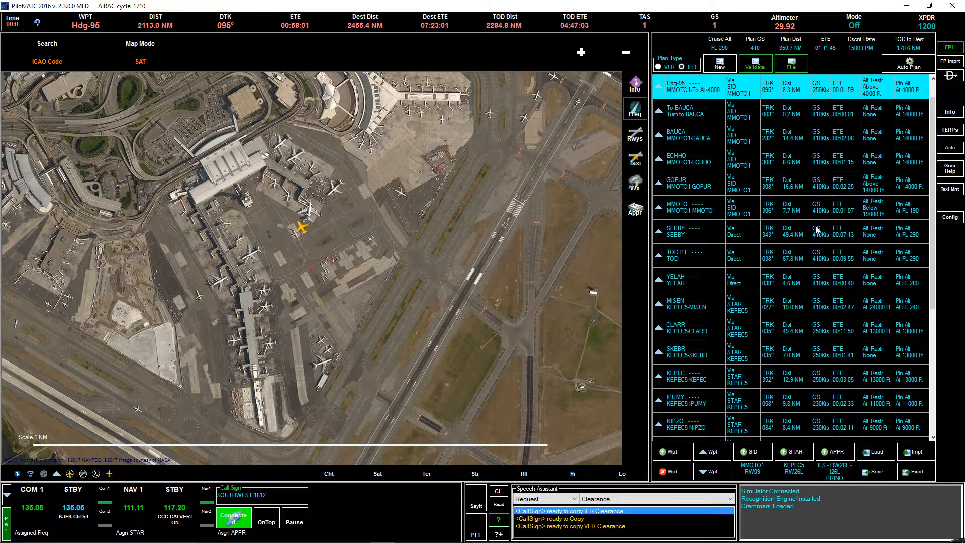
View the configuration's P2A Setup settings twice, closing the configuration each time without changes
click(950, 217)
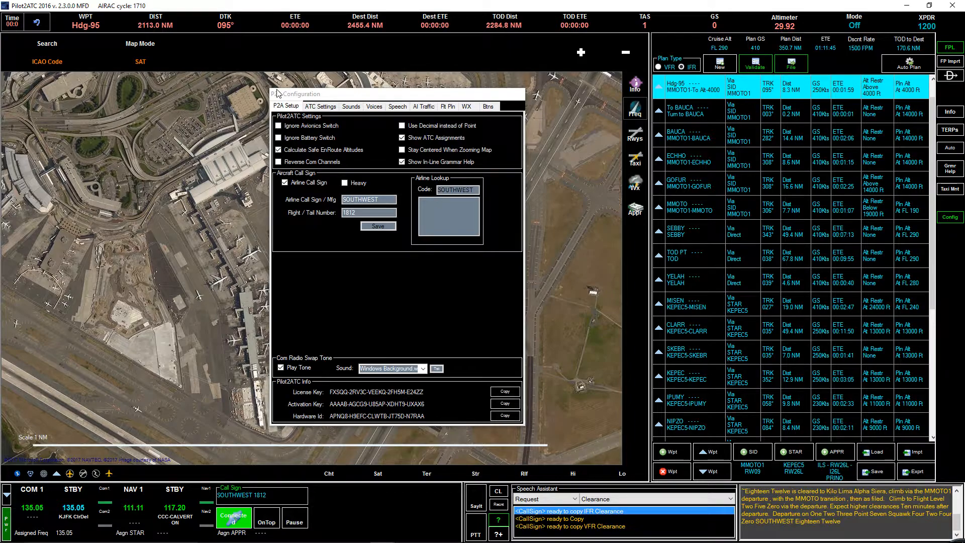
click(950, 217)
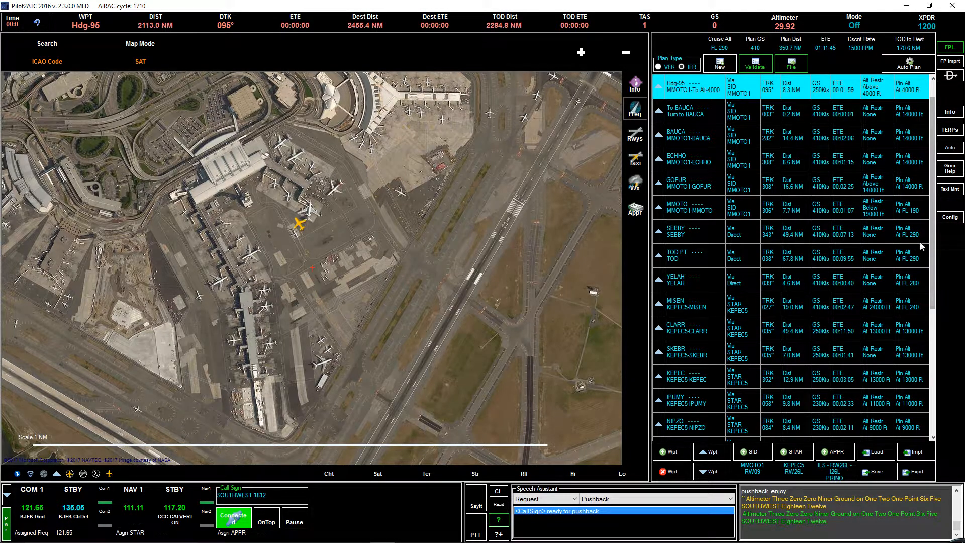
click(950, 217)
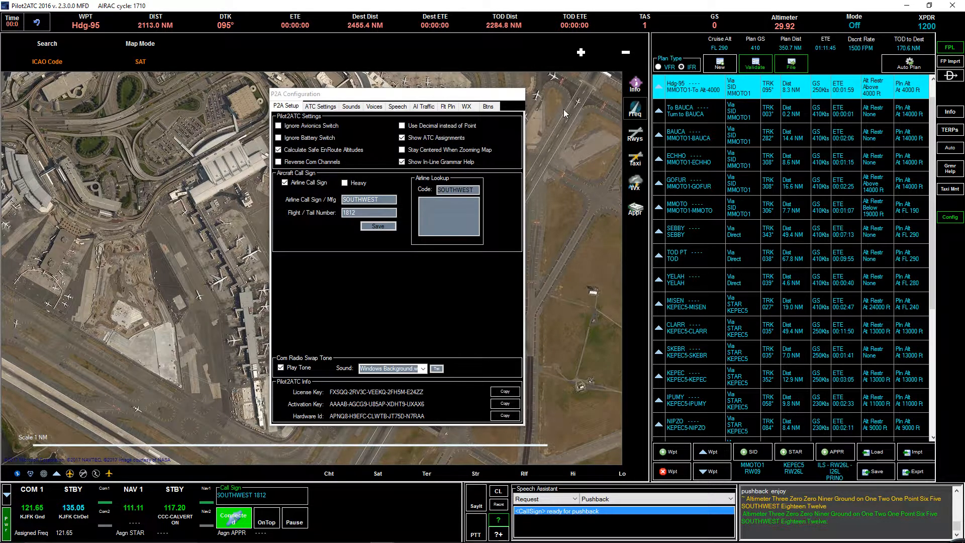
click(950, 217)
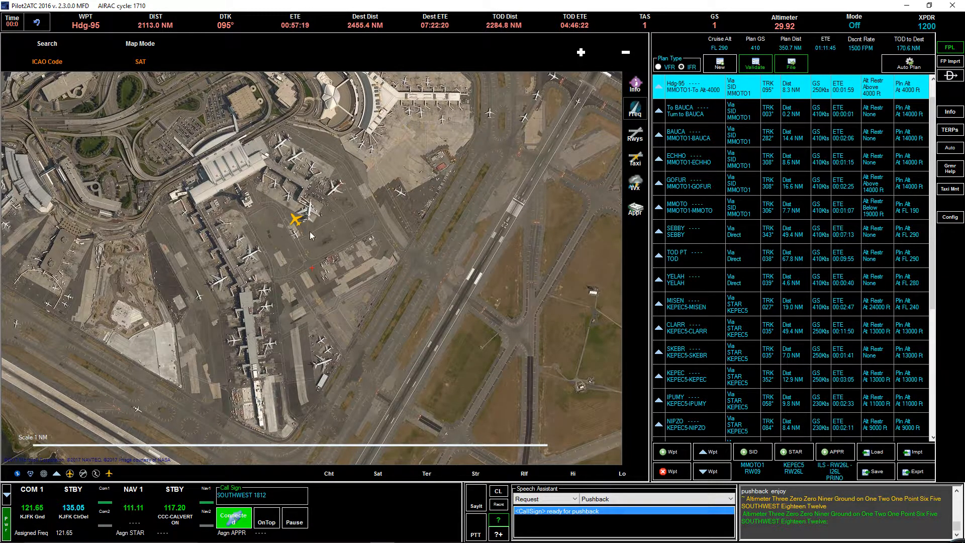
Turn on the taxi route display and request taxi instructions from KJFK Ground by voice
click(635, 158)
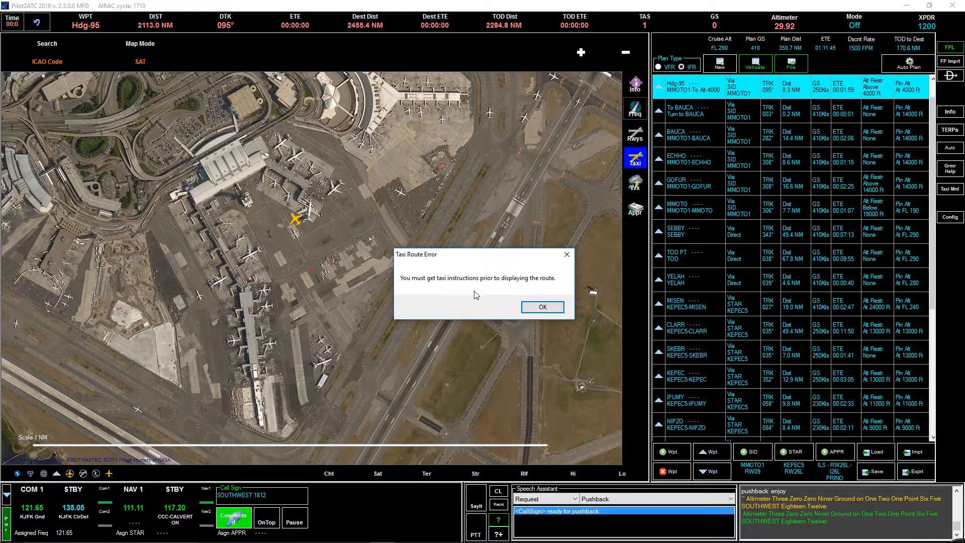
click(551, 308)
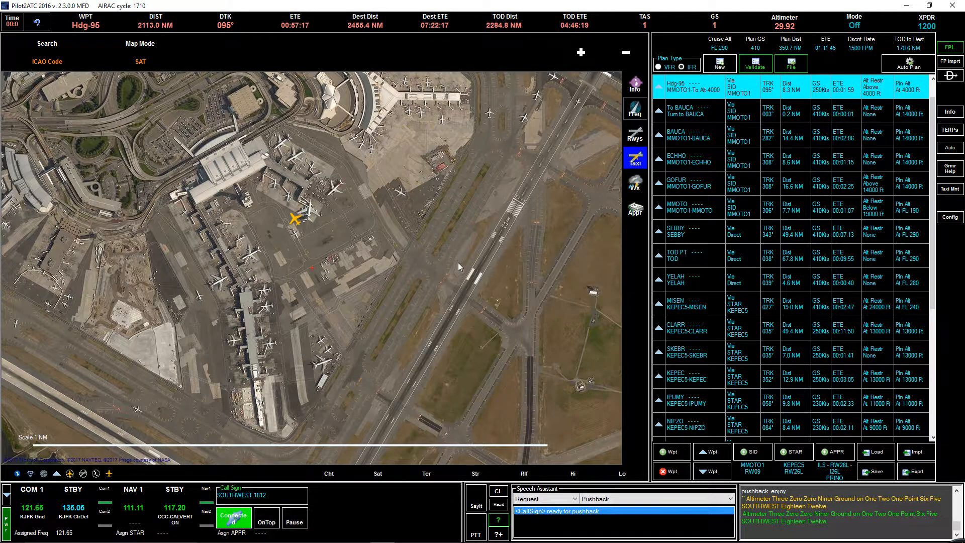
key(ctrl)
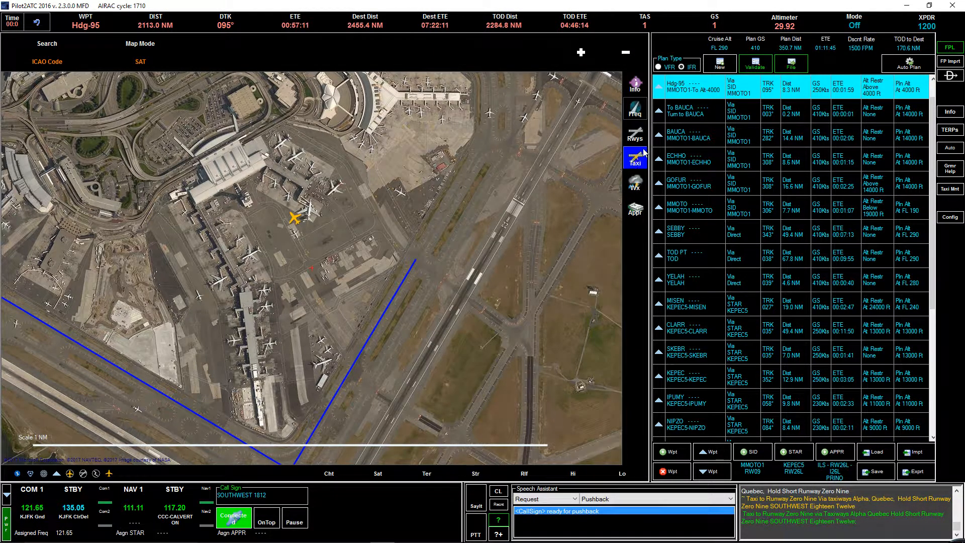
Follow the blue taxi route on the satellite map from the terminal area to its northwest end and examine the taxiways there
scroll(352, 277, down, 2)
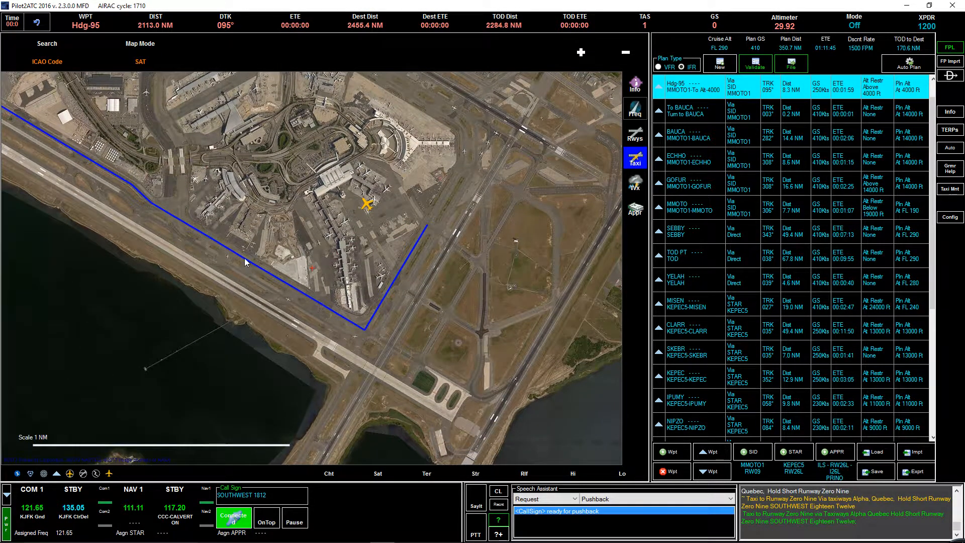
drag(95, 164, 350, 270)
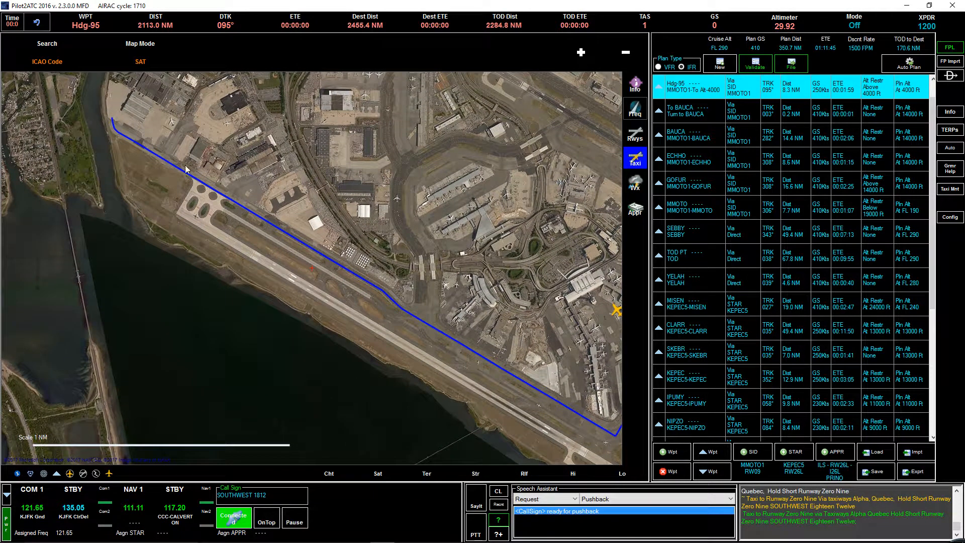
scroll(118, 120, up, 1)
drag(403, 312, 343, 303)
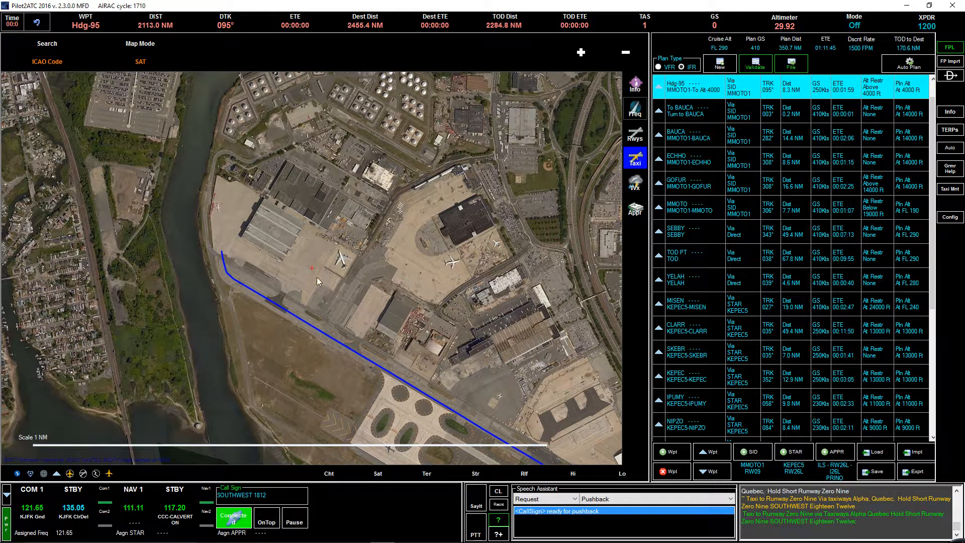
scroll(299, 277, up, 2)
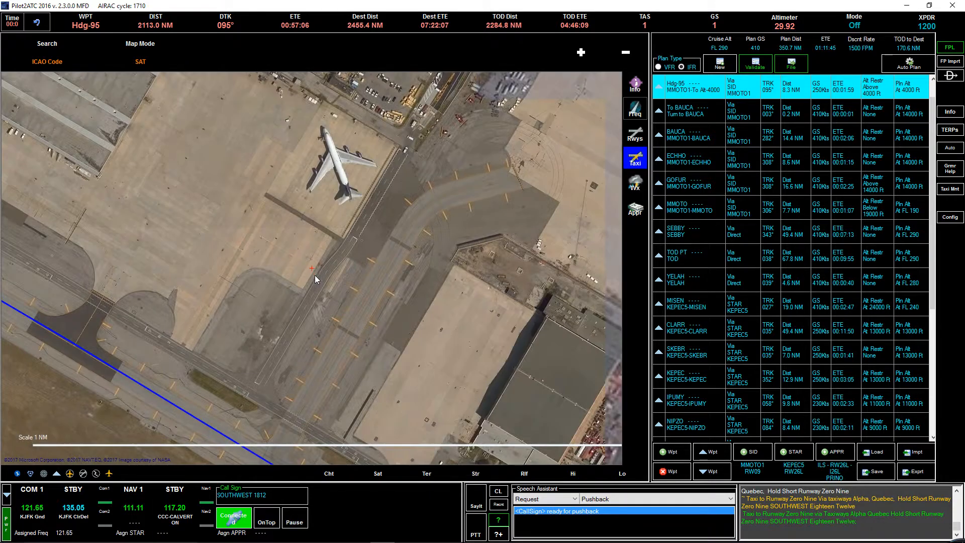
drag(274, 278, 508, 209)
drag(239, 200, 174, 129)
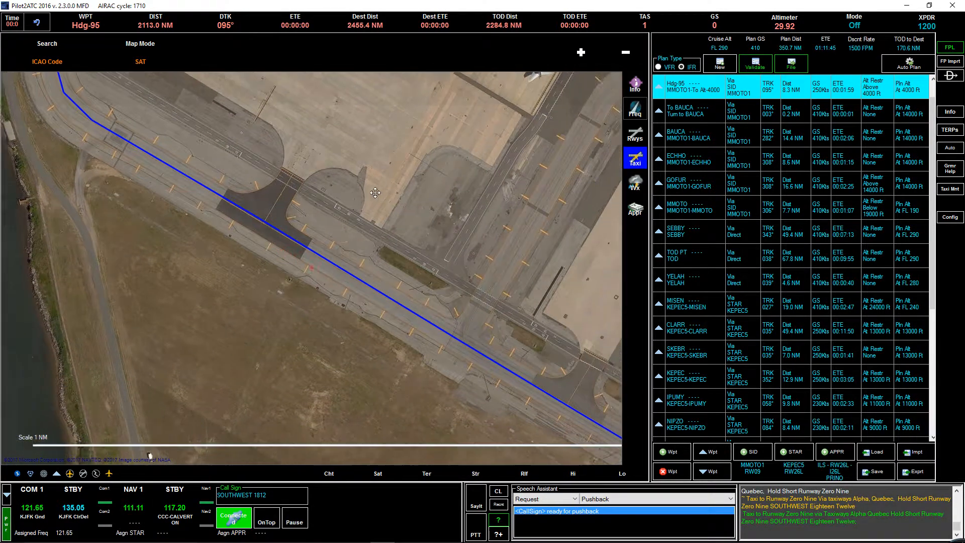
drag(375, 193, 207, 119)
drag(415, 210, 288, 143)
scroll(314, 271, down, 2)
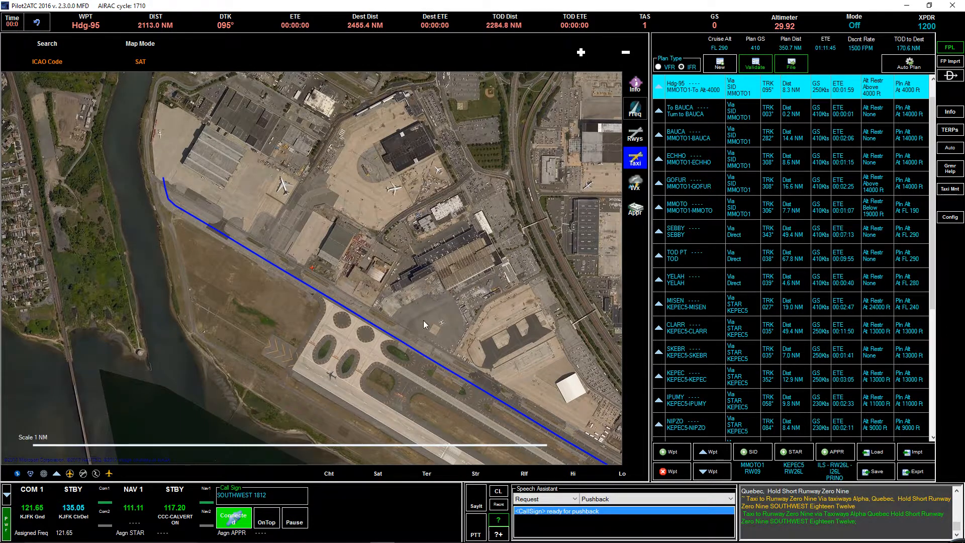
Follow the taxi route back along the runway to the parked aircraft and view the whole route
drag(423, 325, 93, 127)
drag(414, 291, 176, 169)
drag(374, 267, 300, 225)
drag(432, 334, 292, 200)
drag(574, 347, 549, 428)
drag(464, 156, 317, 310)
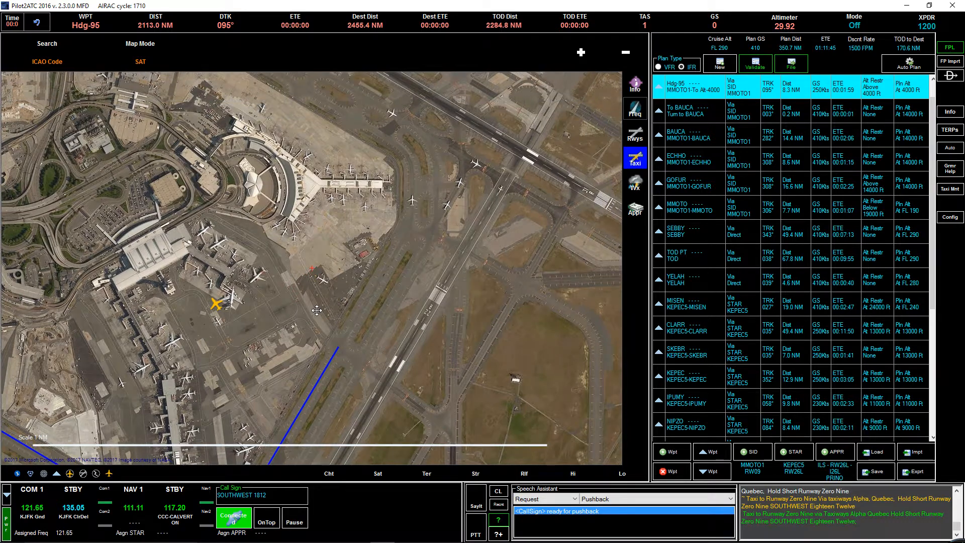
scroll(316, 310, down, 2)
drag(195, 180, 170, 113)
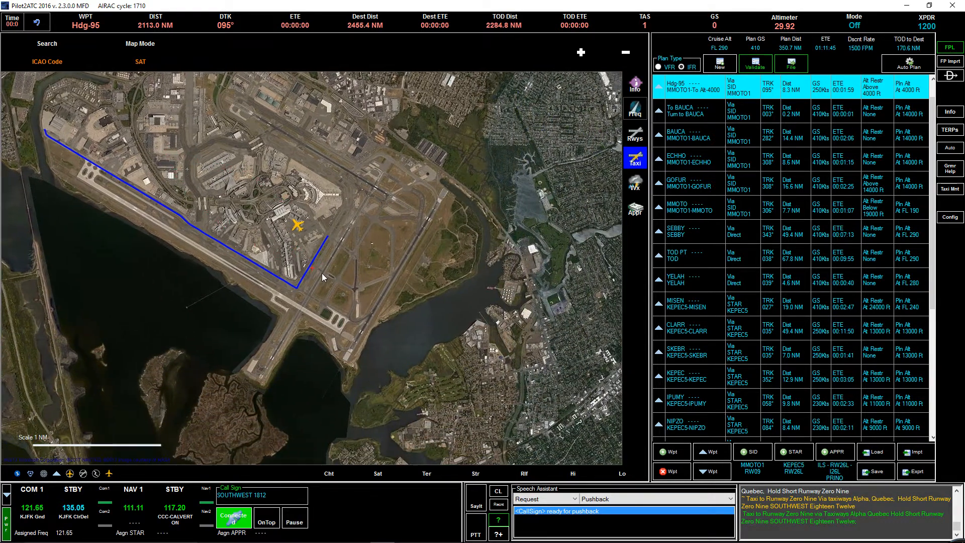
Examine the taxi route's southeast corner beside the crossing runways, then return along the route to its northwest end
scroll(321, 273, up, 3)
drag(305, 288, 340, 86)
drag(293, 251, 344, 126)
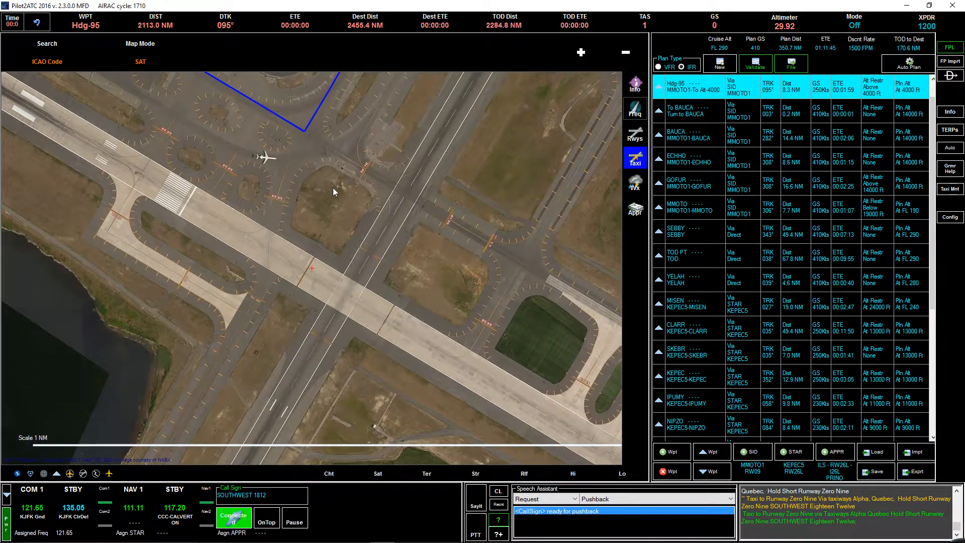
scroll(337, 349, down, 1)
drag(339, 351, 254, 469)
drag(285, 257, 385, 180)
scroll(315, 278, up, 2)
scroll(315, 278, down, 4)
drag(331, 296, 446, 327)
scroll(311, 272, up, 1)
drag(312, 271, 579, 398)
scroll(369, 327, up, 1)
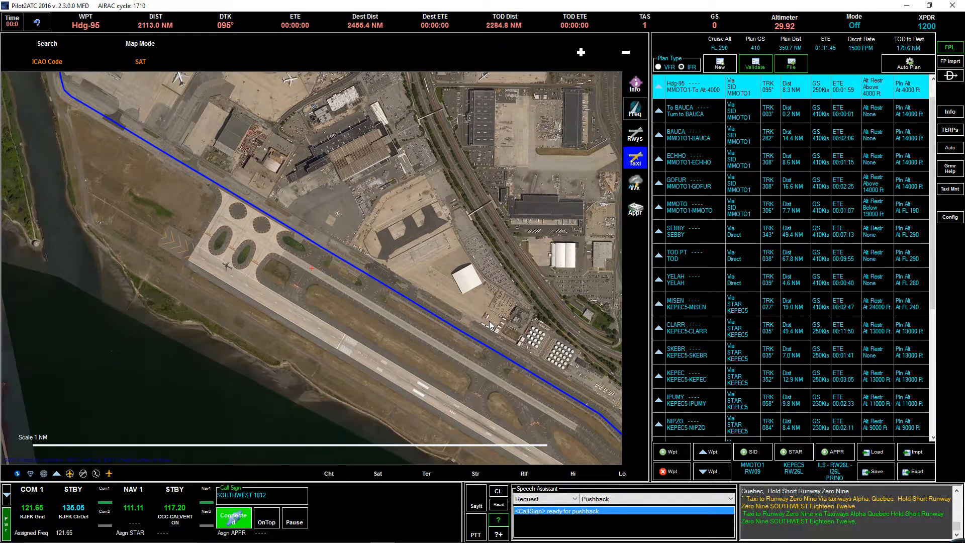
drag(489, 321, 515, 340)
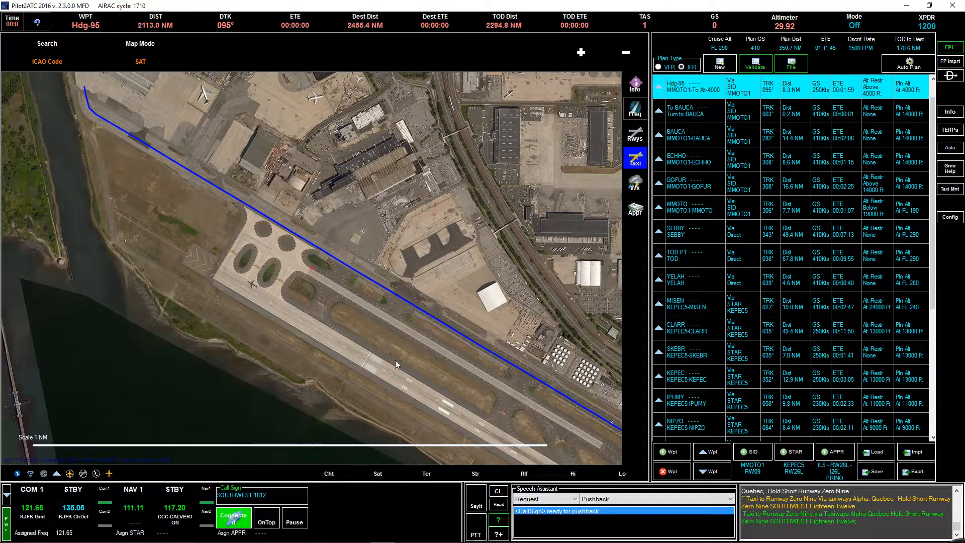
Examine the threshold markings at both ends of the runway that parallels the taxi route
scroll(399, 386, up, 1)
drag(311, 266, 354, 257)
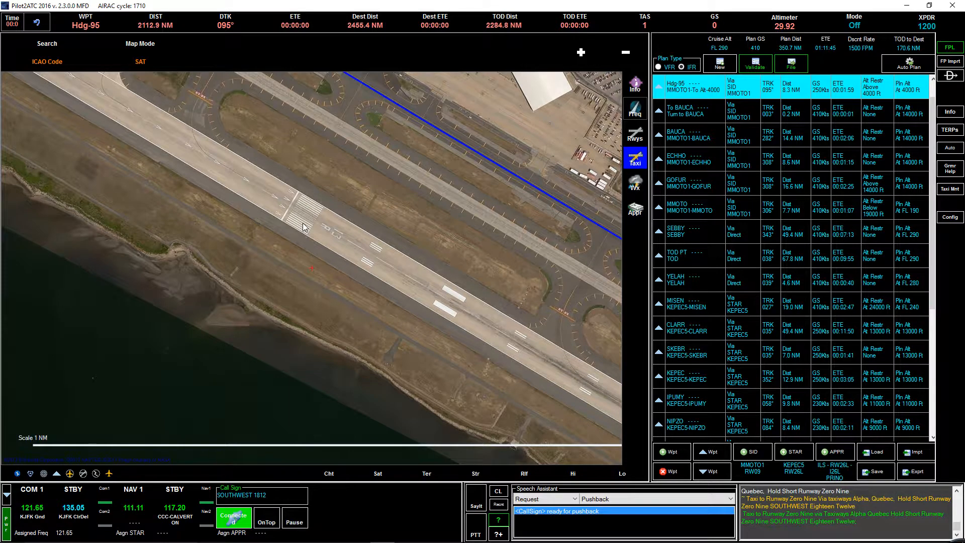
scroll(326, 202, down, 1)
drag(371, 308, 435, 412)
drag(339, 204, 393, 429)
drag(563, 402, 345, 231)
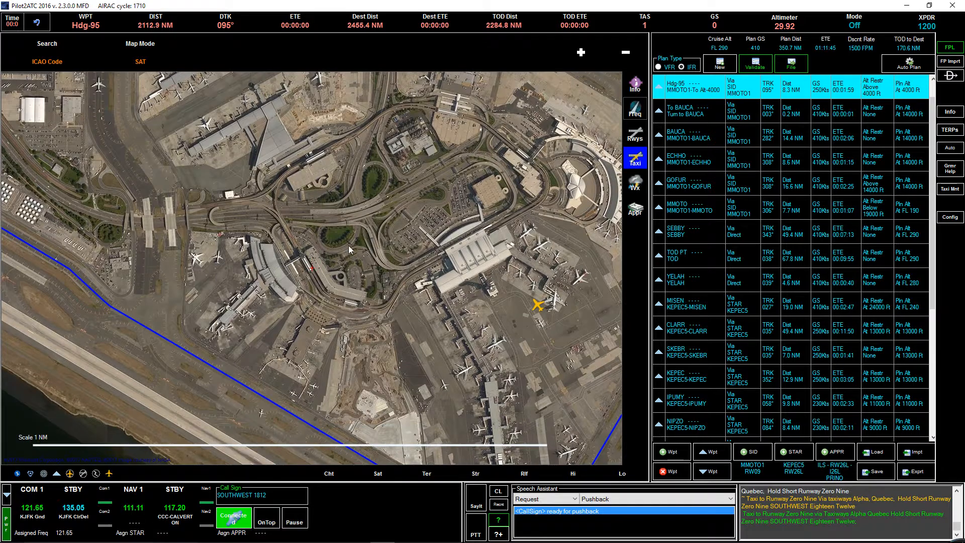
scroll(347, 234, down, 2)
drag(438, 331, 370, 213)
scroll(322, 238, up, 4)
drag(311, 269, 618, 281)
drag(222, 204, 448, 291)
scroll(426, 278, down, 1)
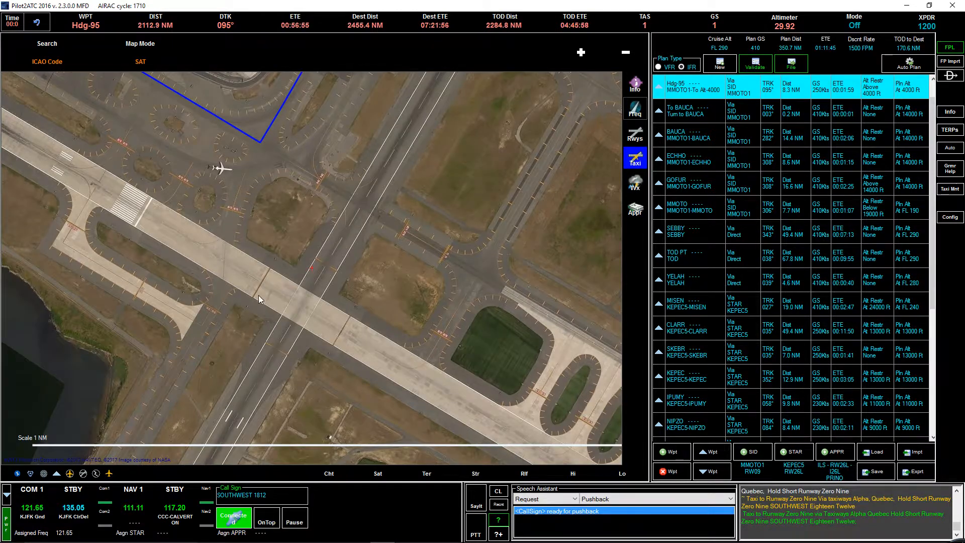
drag(258, 296, 358, 345)
drag(199, 268, 353, 351)
scroll(352, 351, up, 1)
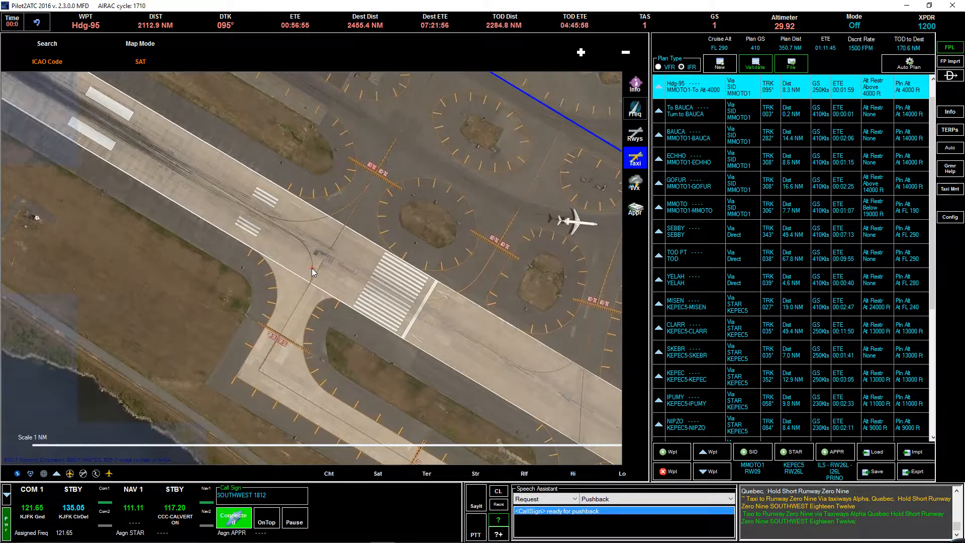
Examine the intersecting runways and taxiways in the northeast and east parts of the airport on the map
scroll(335, 239, down, 3)
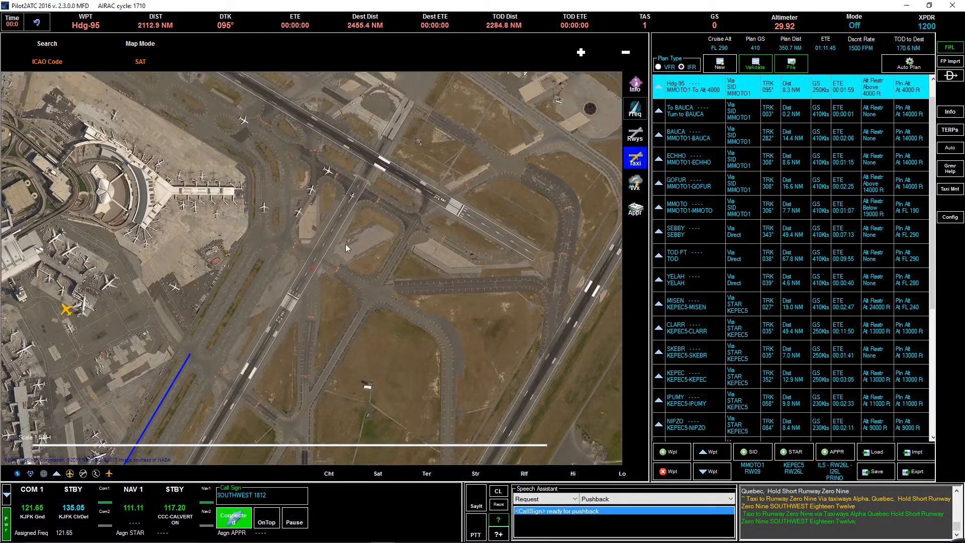
drag(345, 244, 314, 335)
scroll(313, 336, up, 1)
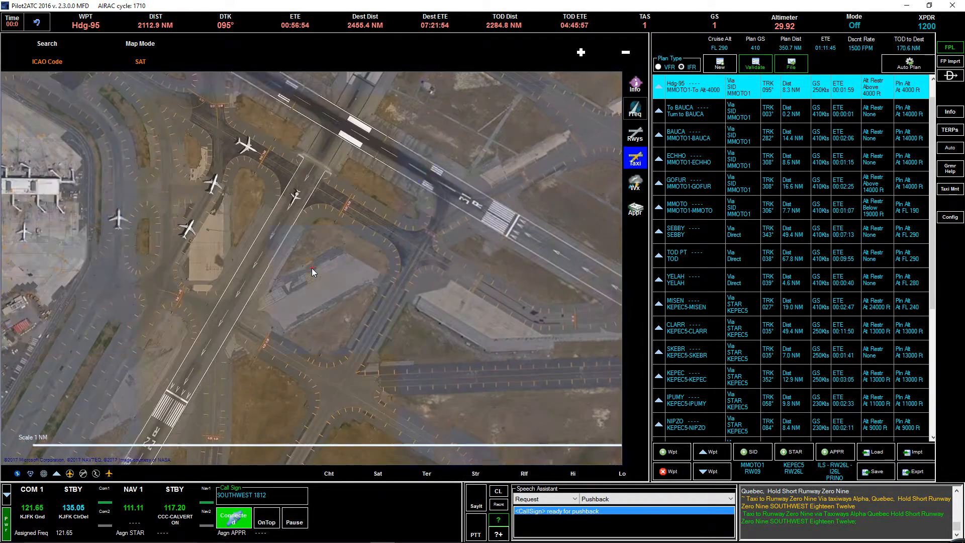
drag(303, 222, 279, 288)
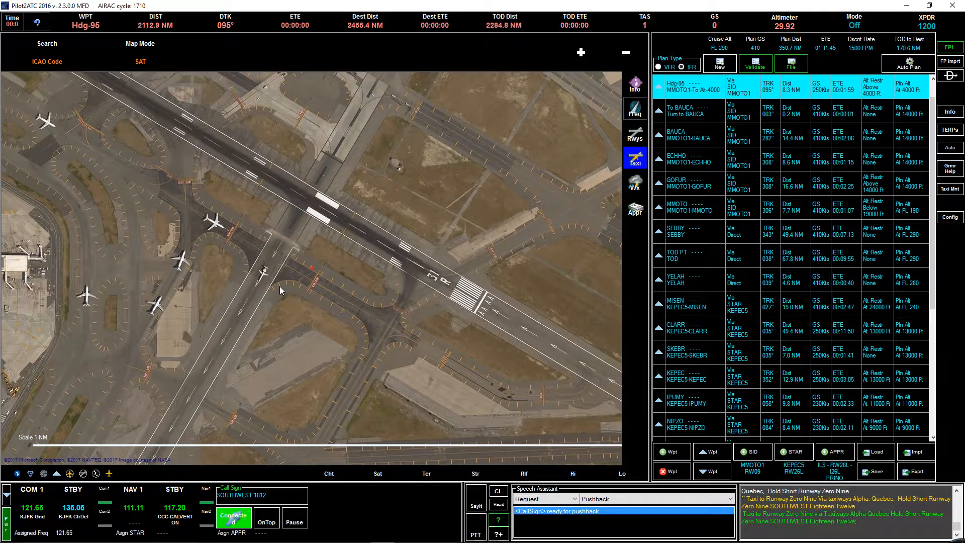
scroll(280, 286, down, 1)
drag(172, 165, 111, 159)
mouse_move(603, 384)
mouse_down()
mouse_move(392, 278)
mouse_move(375, 231)
mouse_up()
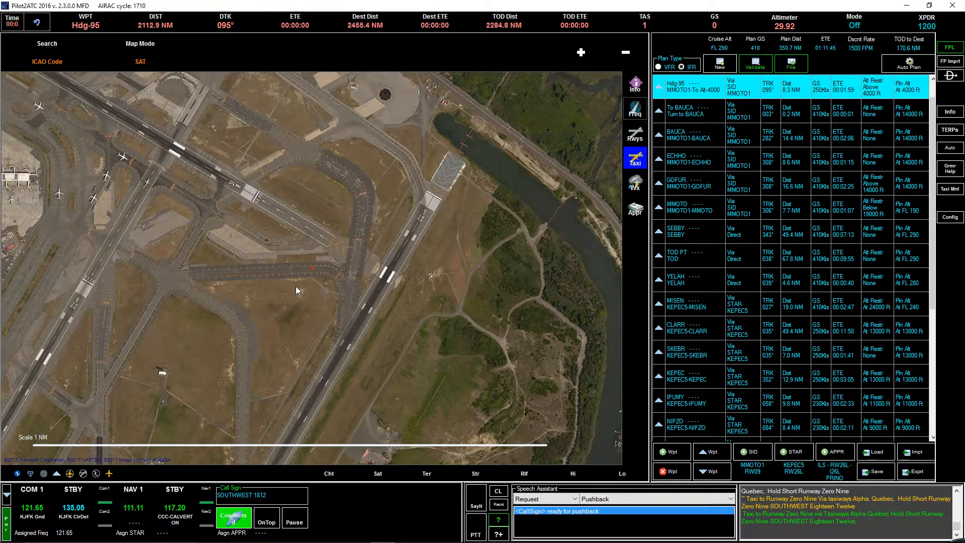
Return to the parked aircraft on the map and select the KSAN RW09 entry at the start of the flight plan
drag(201, 308, 396, 255)
mouse_move(251, 312)
mouse_down()
mouse_move(366, 231)
mouse_move(382, 234)
mouse_up()
drag(251, 276, 409, 222)
mouse_move(259, 321)
mouse_down()
mouse_move(323, 267)
mouse_move(359, 312)
mouse_move(366, 295)
mouse_move(333, 276)
mouse_move(322, 333)
mouse_up()
scroll(757, 294, up, 1)
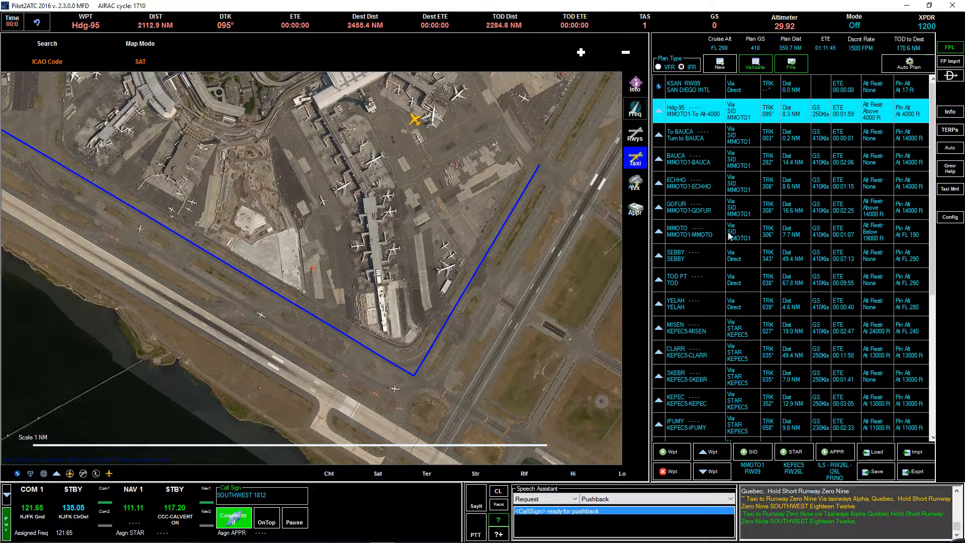
click(692, 90)
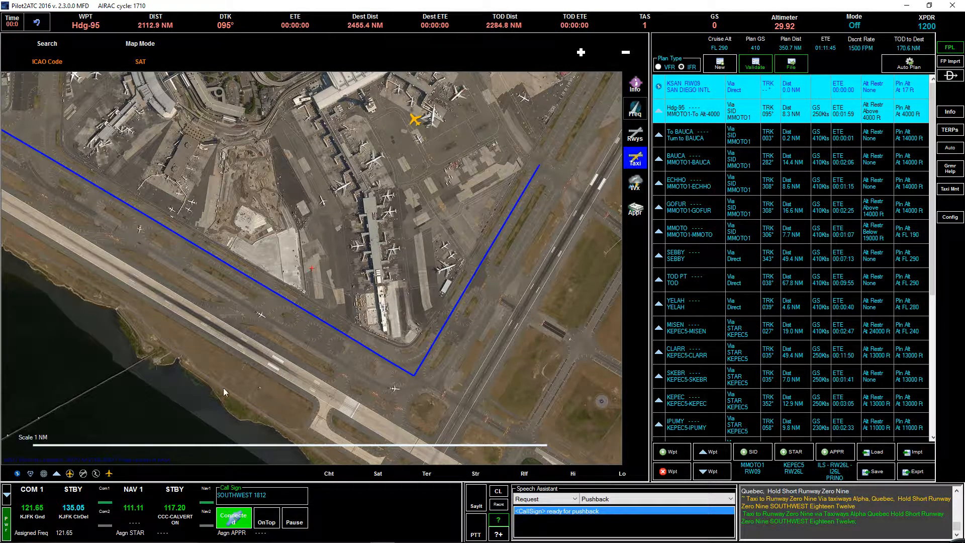
Examine the whole taxi route from its northwest end back to the terminal beside the parked aircraft
scroll(196, 357, down, 2)
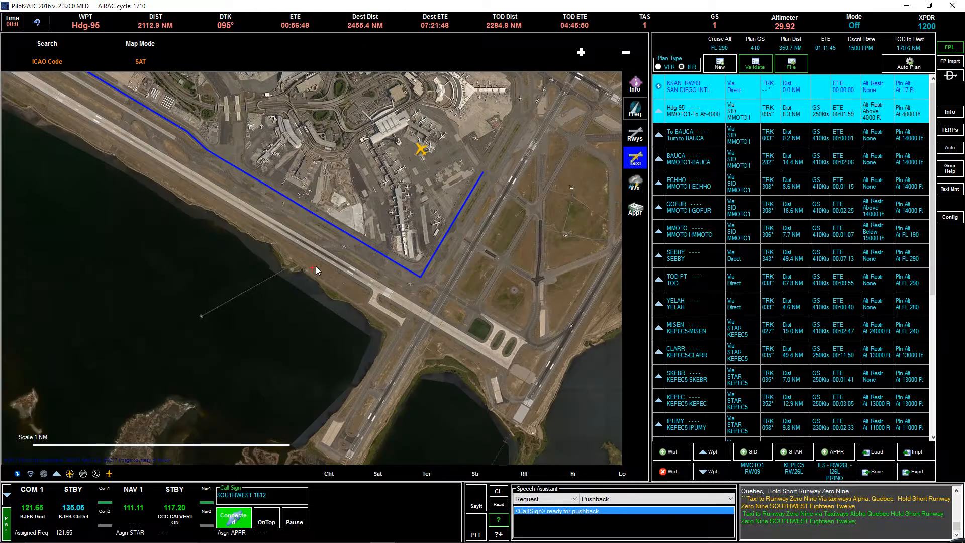
scroll(312, 270, down, 1)
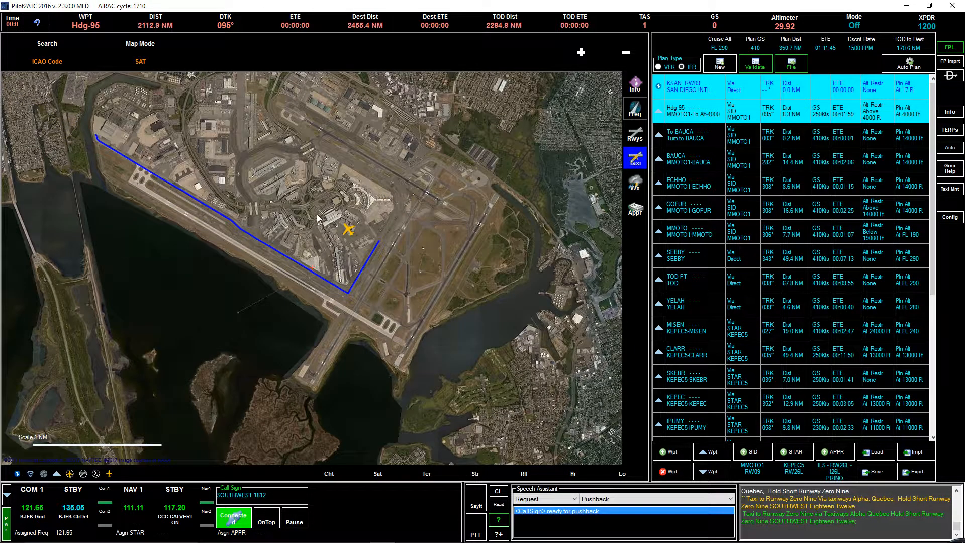
scroll(317, 215, up, 2)
drag(262, 250, 562, 385)
drag(126, 90, 440, 314)
scroll(440, 314, down, 1)
drag(283, 297, 287, 320)
drag(380, 335, 142, 164)
drag(433, 304, 321, 224)
scroll(320, 224, up, 3)
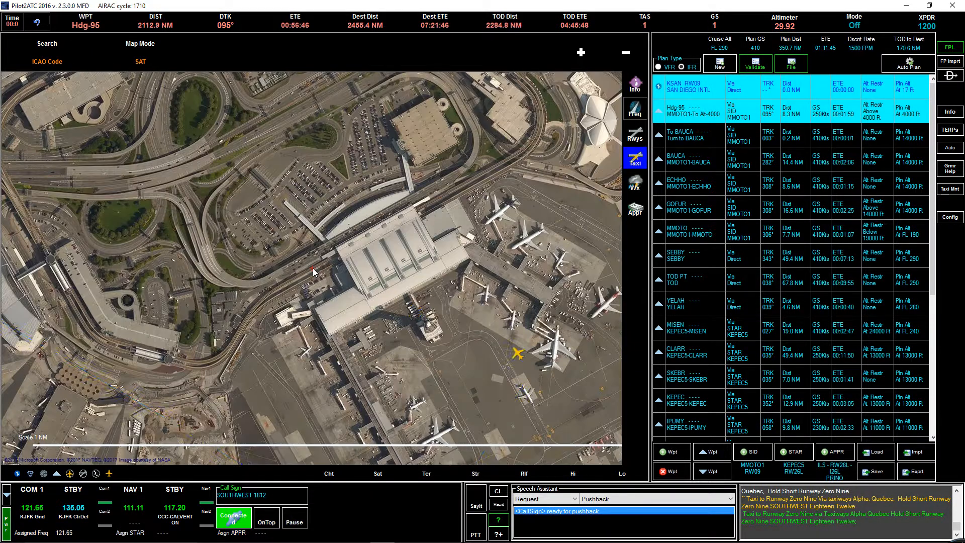
scroll(284, 210, down, 4)
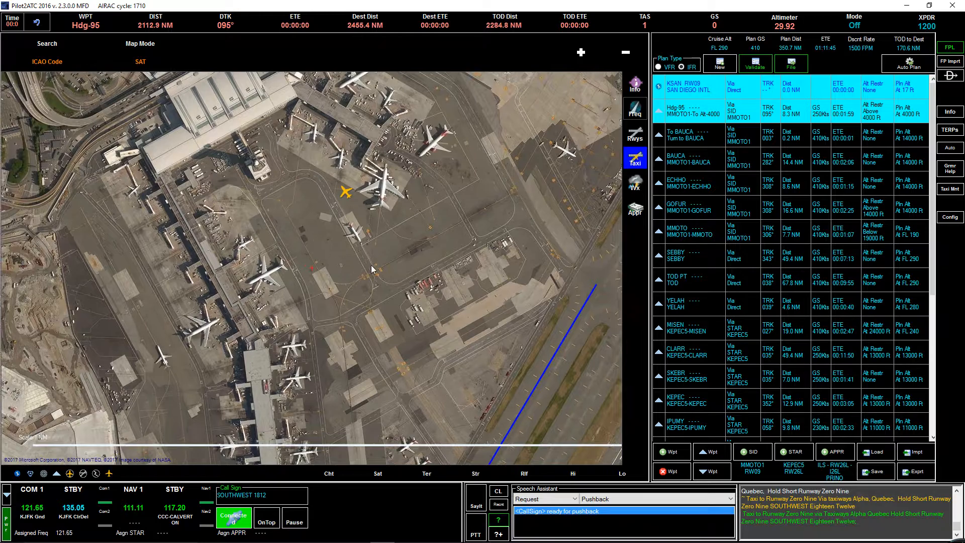
Examine the runways and taxiways east of the terminals, then the taxi route's course along the southwest runway
scroll(312, 267, up, 1)
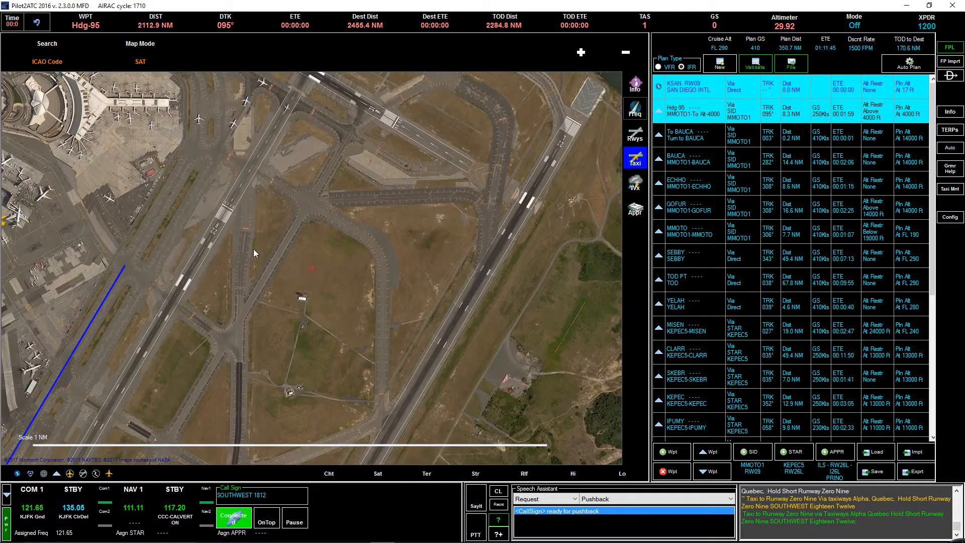
drag(253, 249, 336, 285)
scroll(335, 285, down, 1)
drag(236, 252, 367, 261)
scroll(366, 261, down, 1)
scroll(312, 272, up, 1)
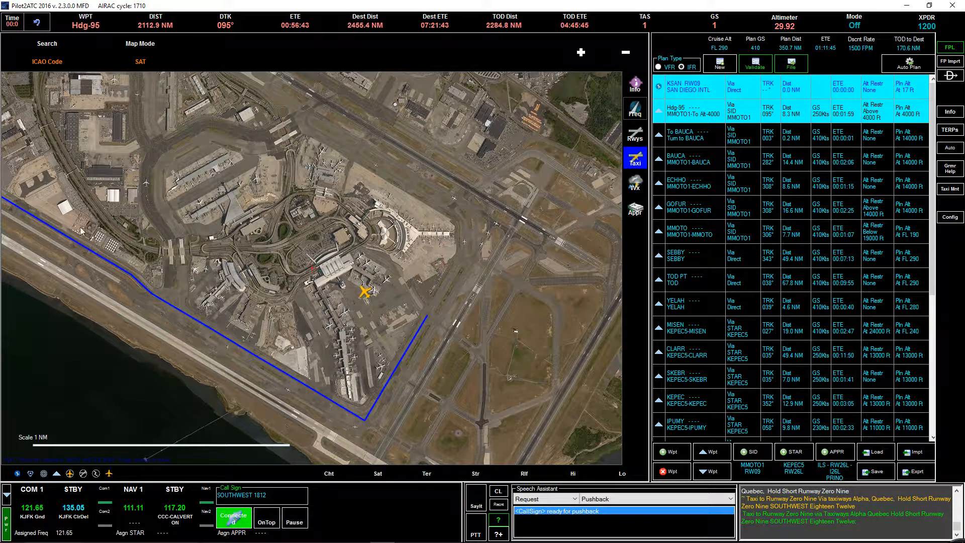
drag(145, 241, 284, 218)
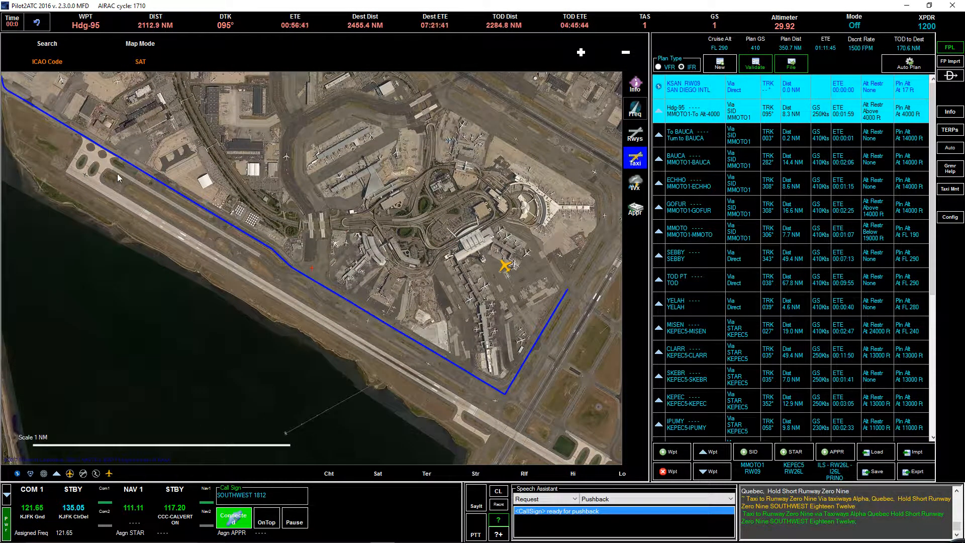
drag(453, 237, 351, 196)
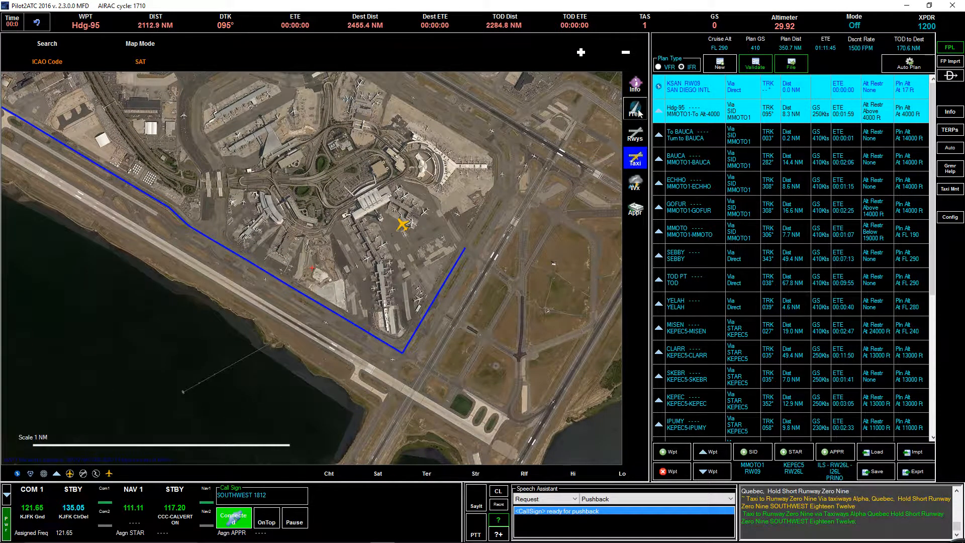
Hide the taxi route from the map and survey the region around the airport up to Long Island's north shore
click(634, 158)
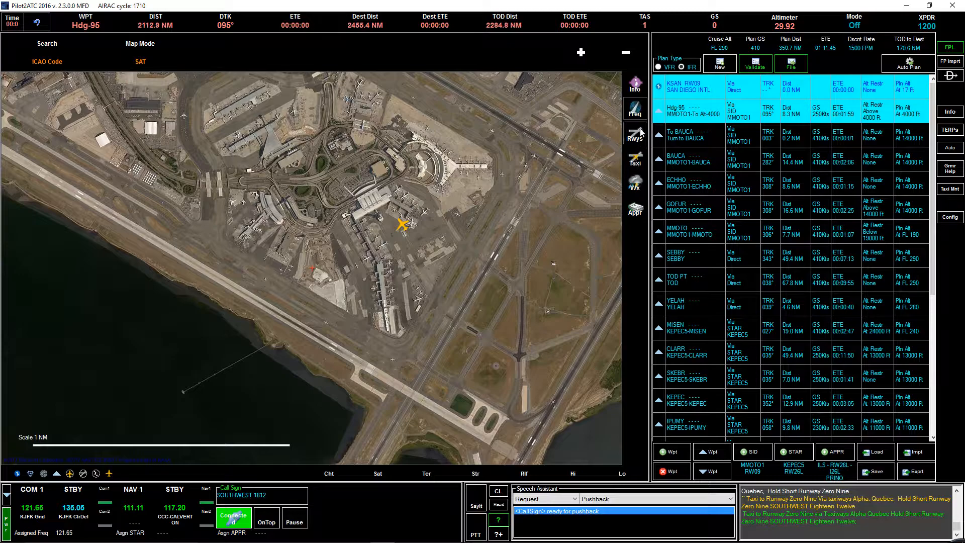
scroll(598, 134, down, 2)
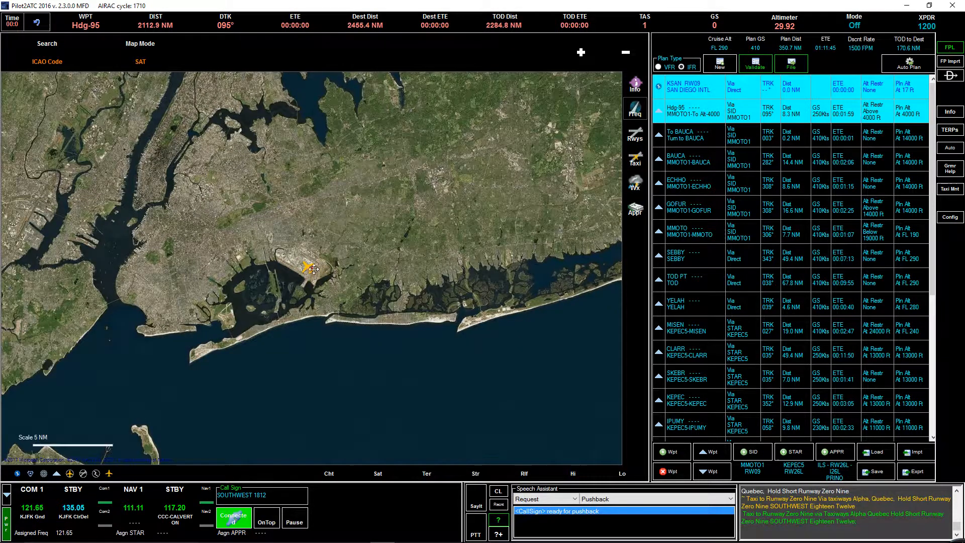
drag(398, 274, 284, 406)
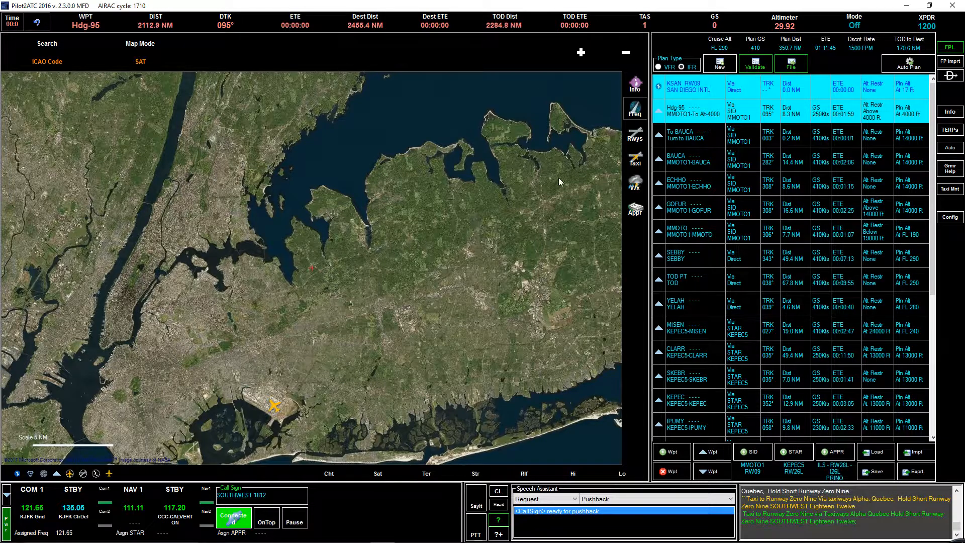
drag(508, 218, 218, 333)
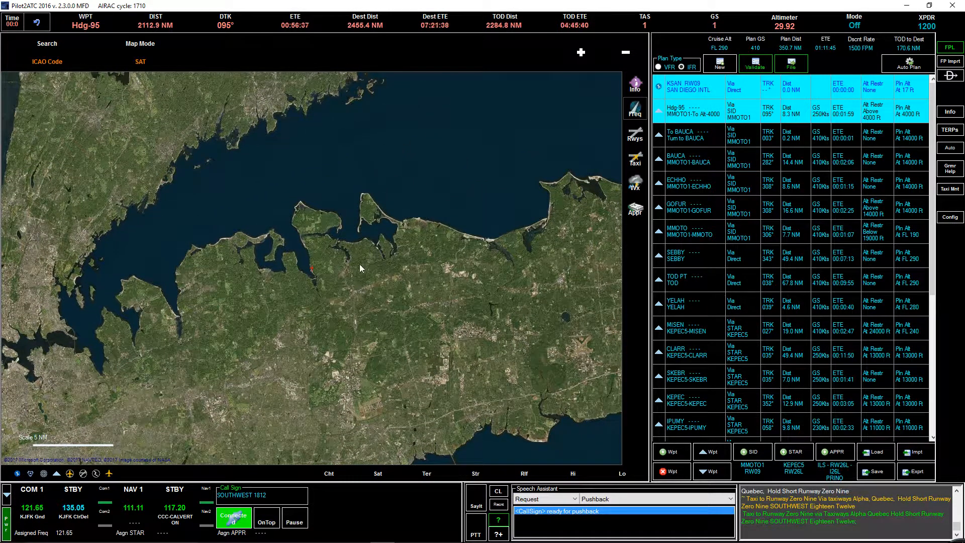
drag(336, 341, 509, 249)
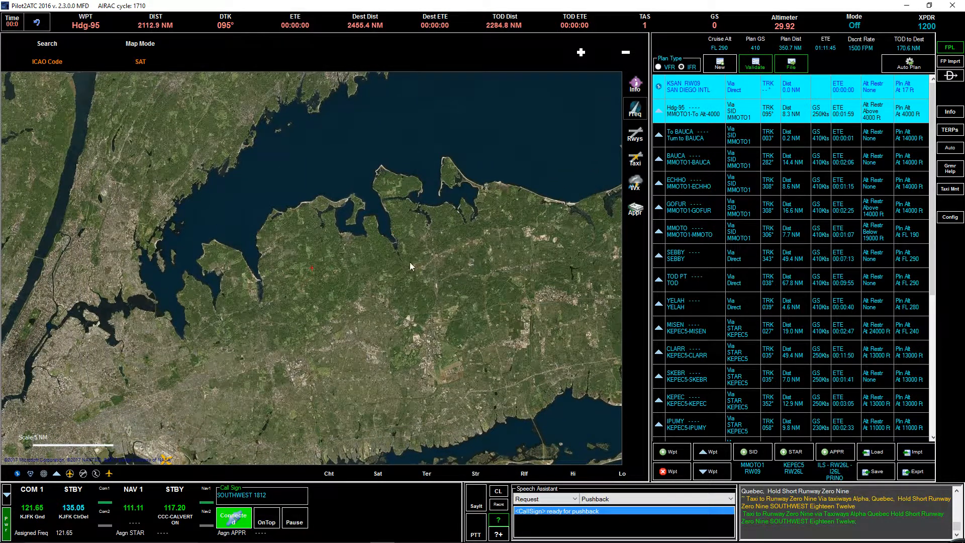
drag(324, 295, 422, 216)
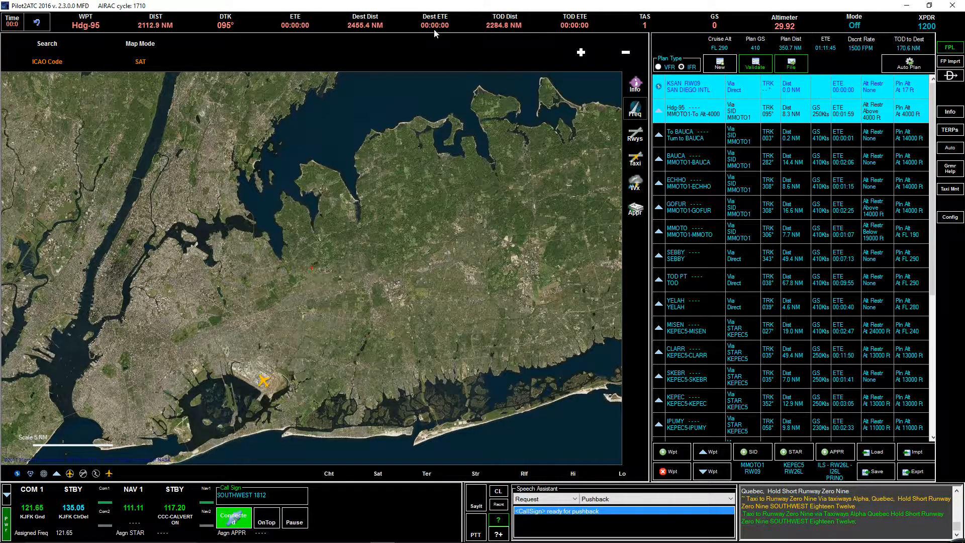
drag(263, 301, 348, 219)
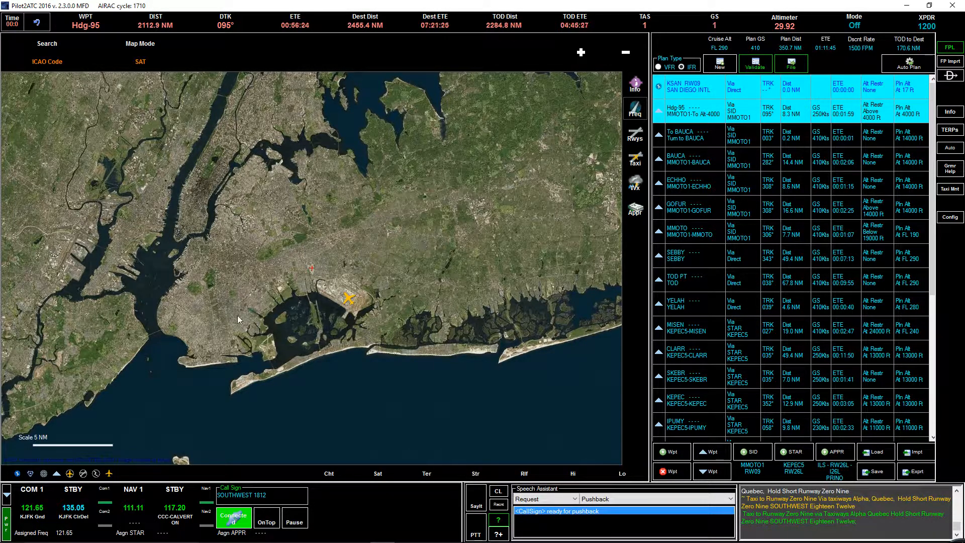
Examine the airport together with the surrounding bay and the built-up area to its north
scroll(313, 271, up, 3)
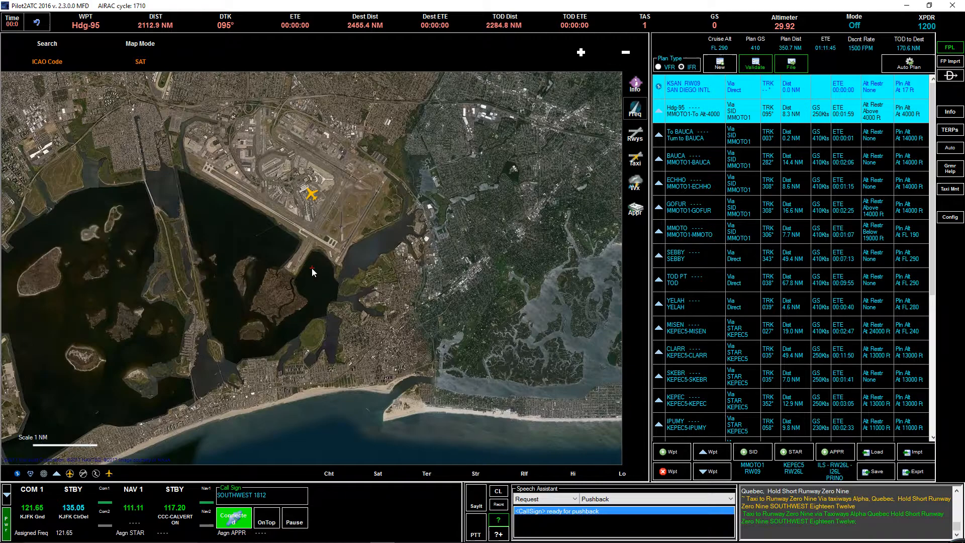
scroll(311, 271, down, 2)
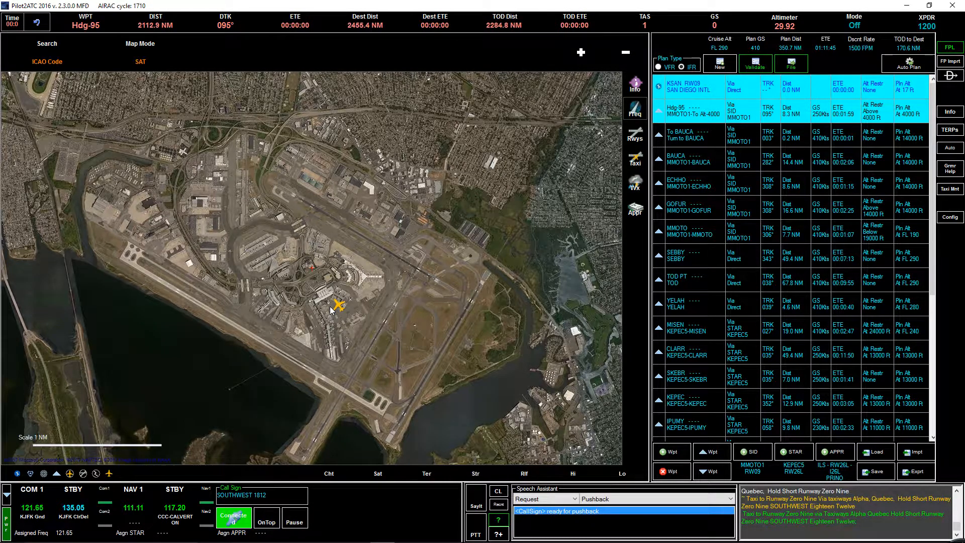
scroll(330, 310, down, 2)
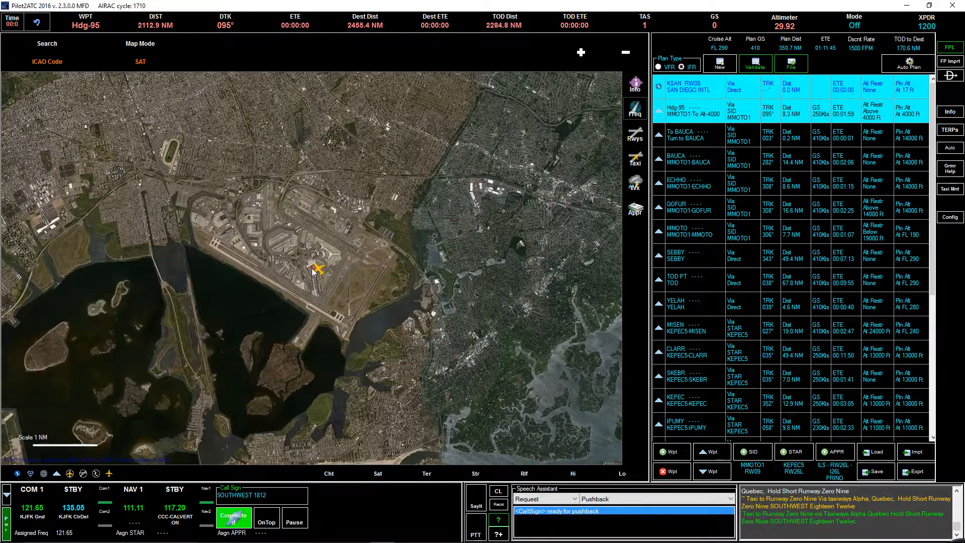
drag(357, 164, 339, 279)
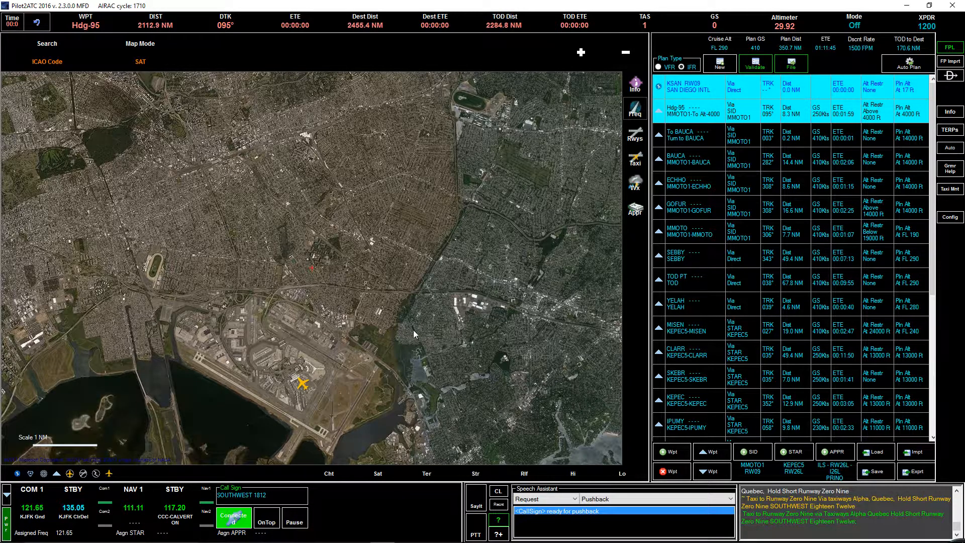
drag(324, 294, 372, 201)
scroll(366, 281, up, 1)
drag(286, 259, 419, 241)
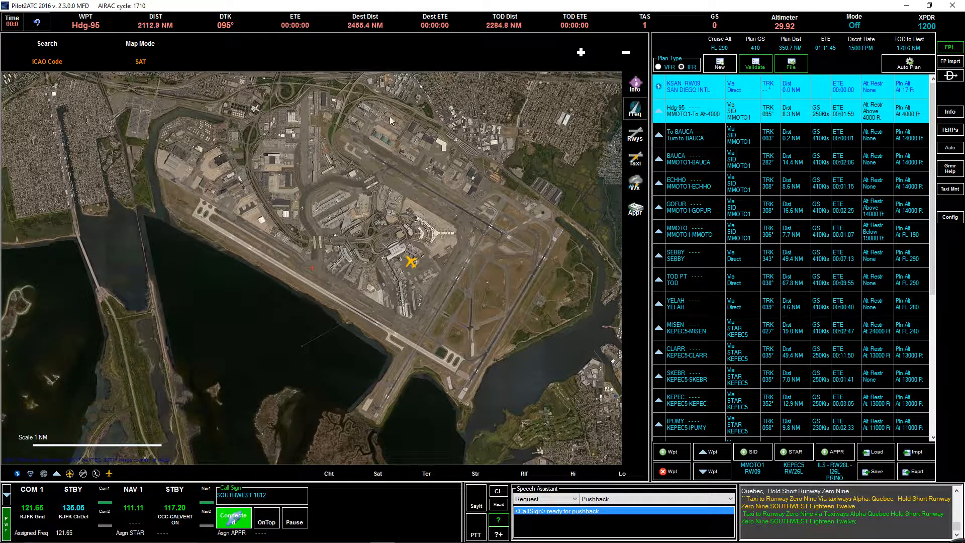
Examine the airport's terminals and runways around the parked aircraft at closer and wider map scales
drag(385, 246, 345, 224)
scroll(342, 289, up, 1)
scroll(346, 224, down, 1)
drag(262, 264, 345, 268)
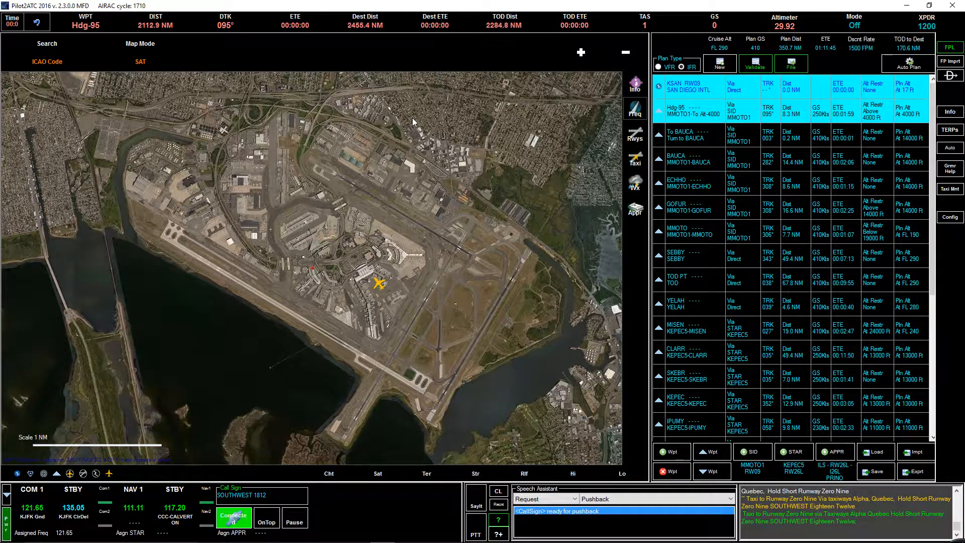
drag(372, 181, 372, 221)
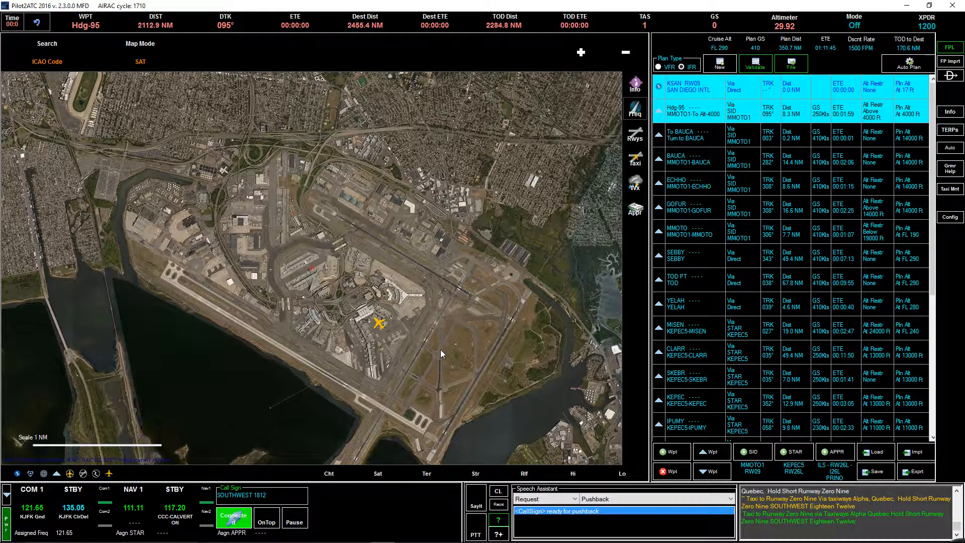
scroll(340, 309, up, 1)
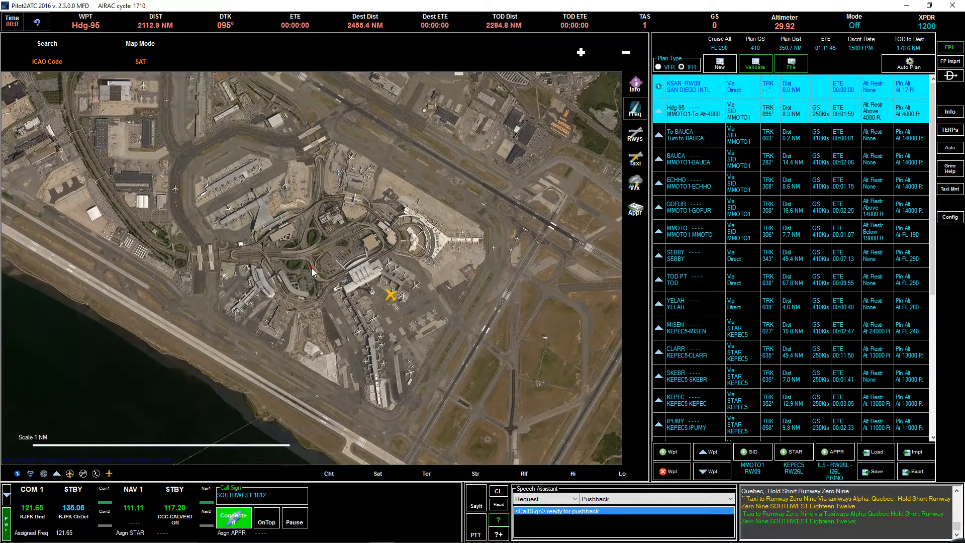
scroll(321, 252, down, 1)
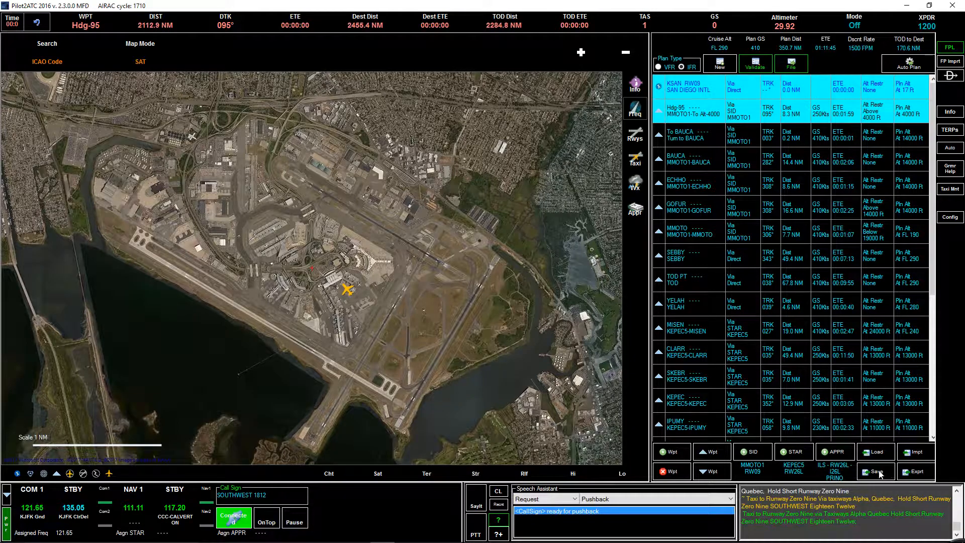